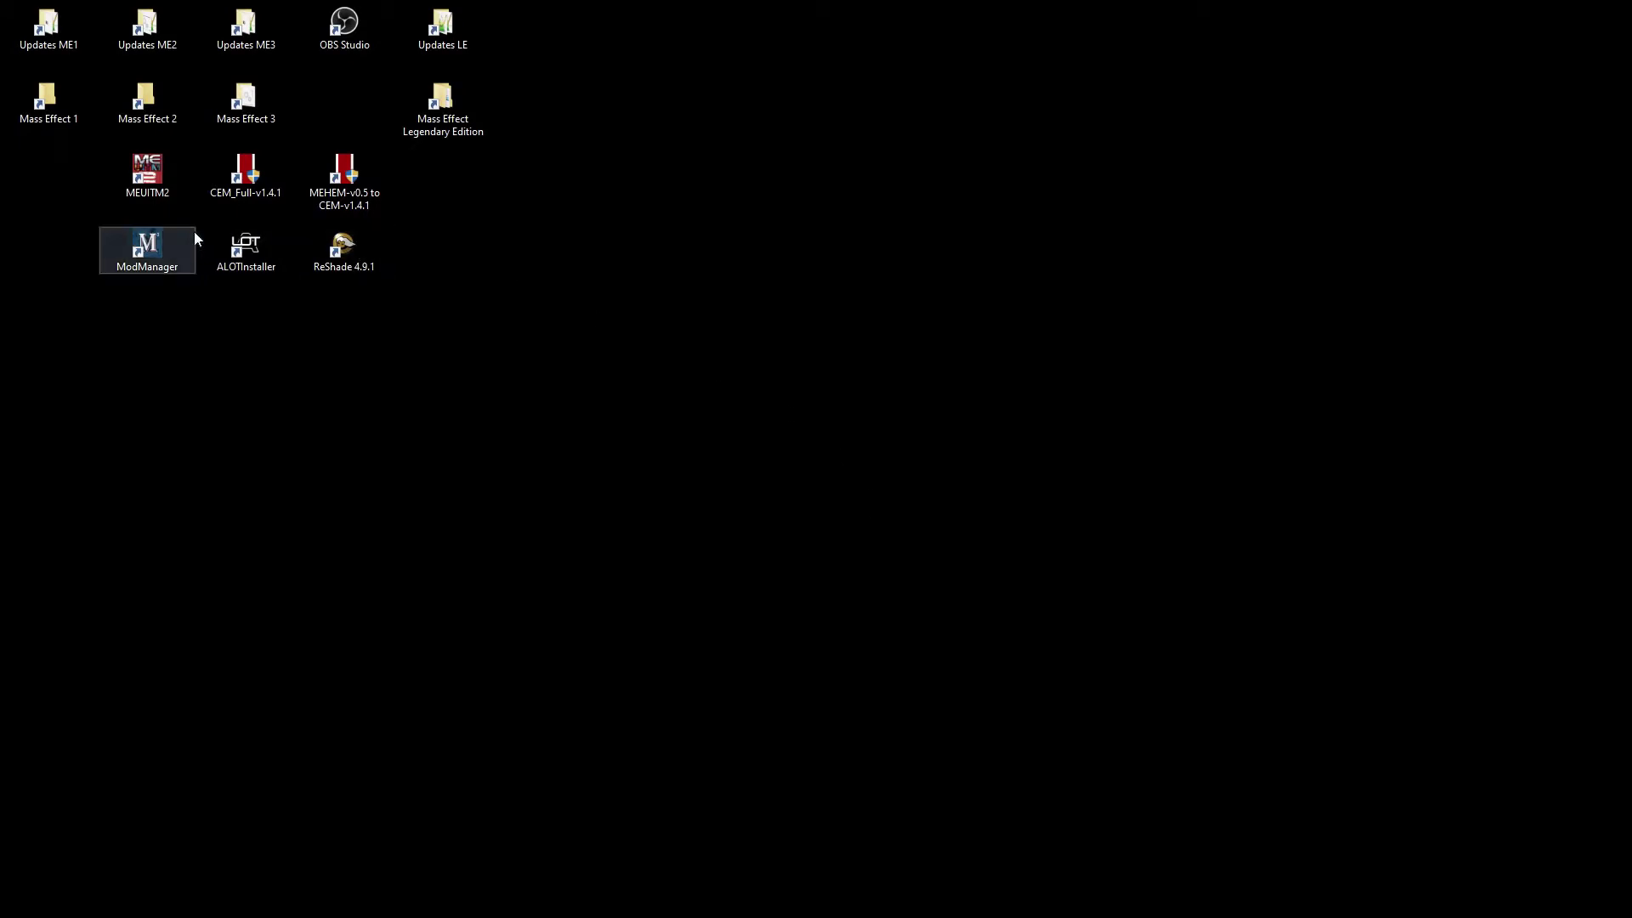
# Launch ME3Tweaks Mod Manager, dismiss the prerelease warning, and move the window right.
pyautogui.doubleClick(147, 244)
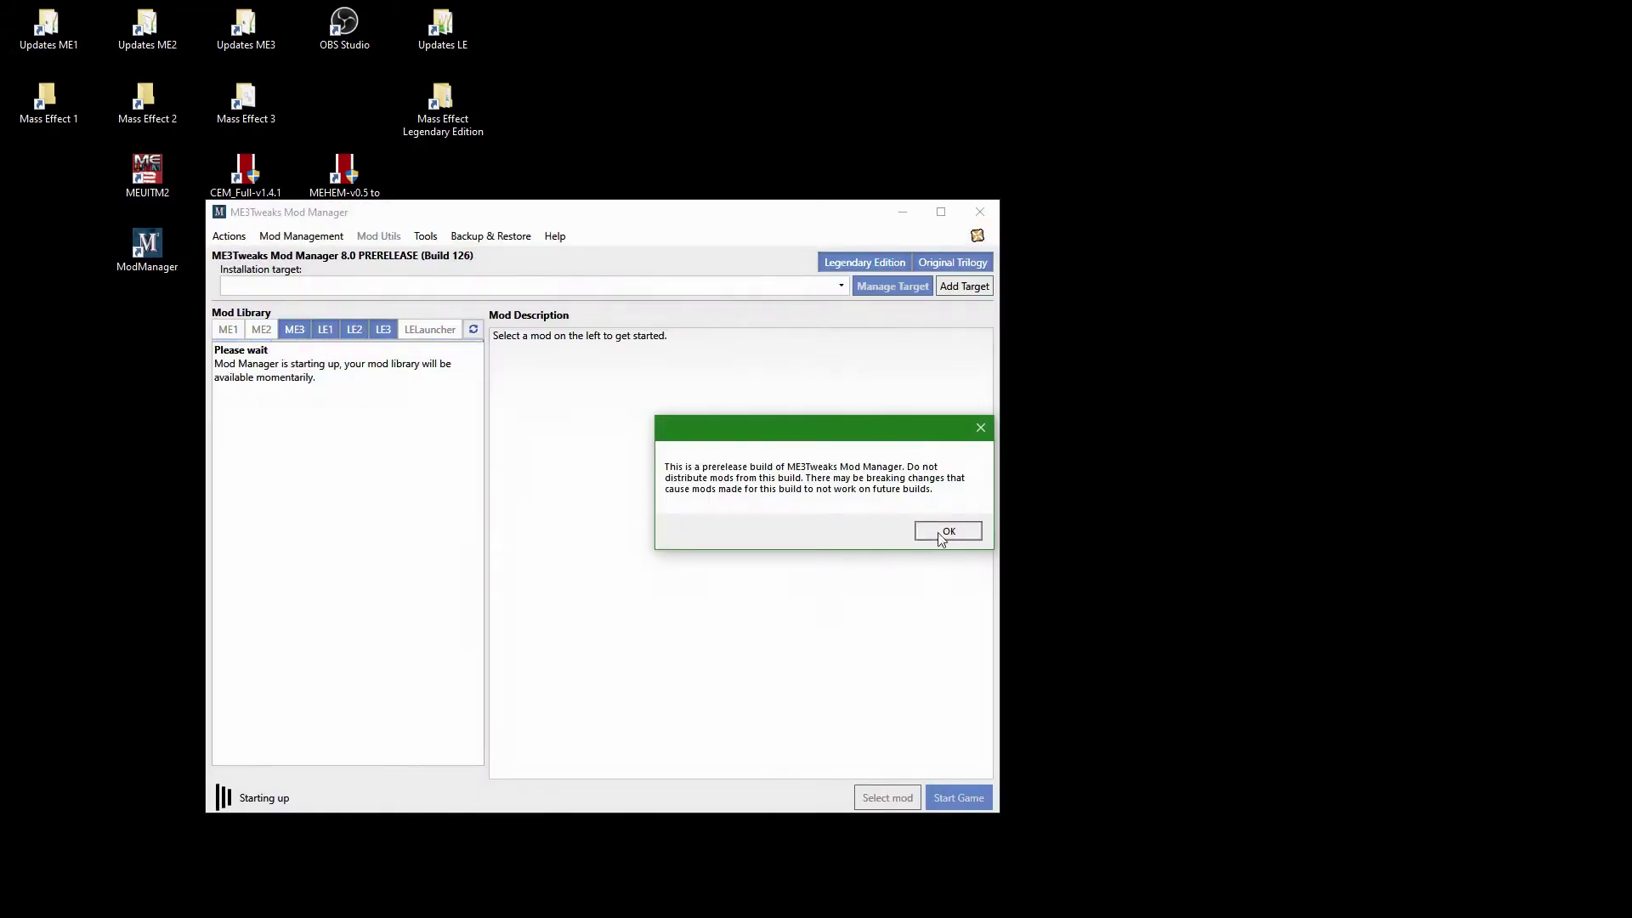
pyautogui.click(948, 530)
pyautogui.moveTo(656, 218)
pyautogui.mouseDown()
pyautogui.moveTo(790, 215)
pyautogui.moveTo(861, 177)
pyautogui.mouseUp()
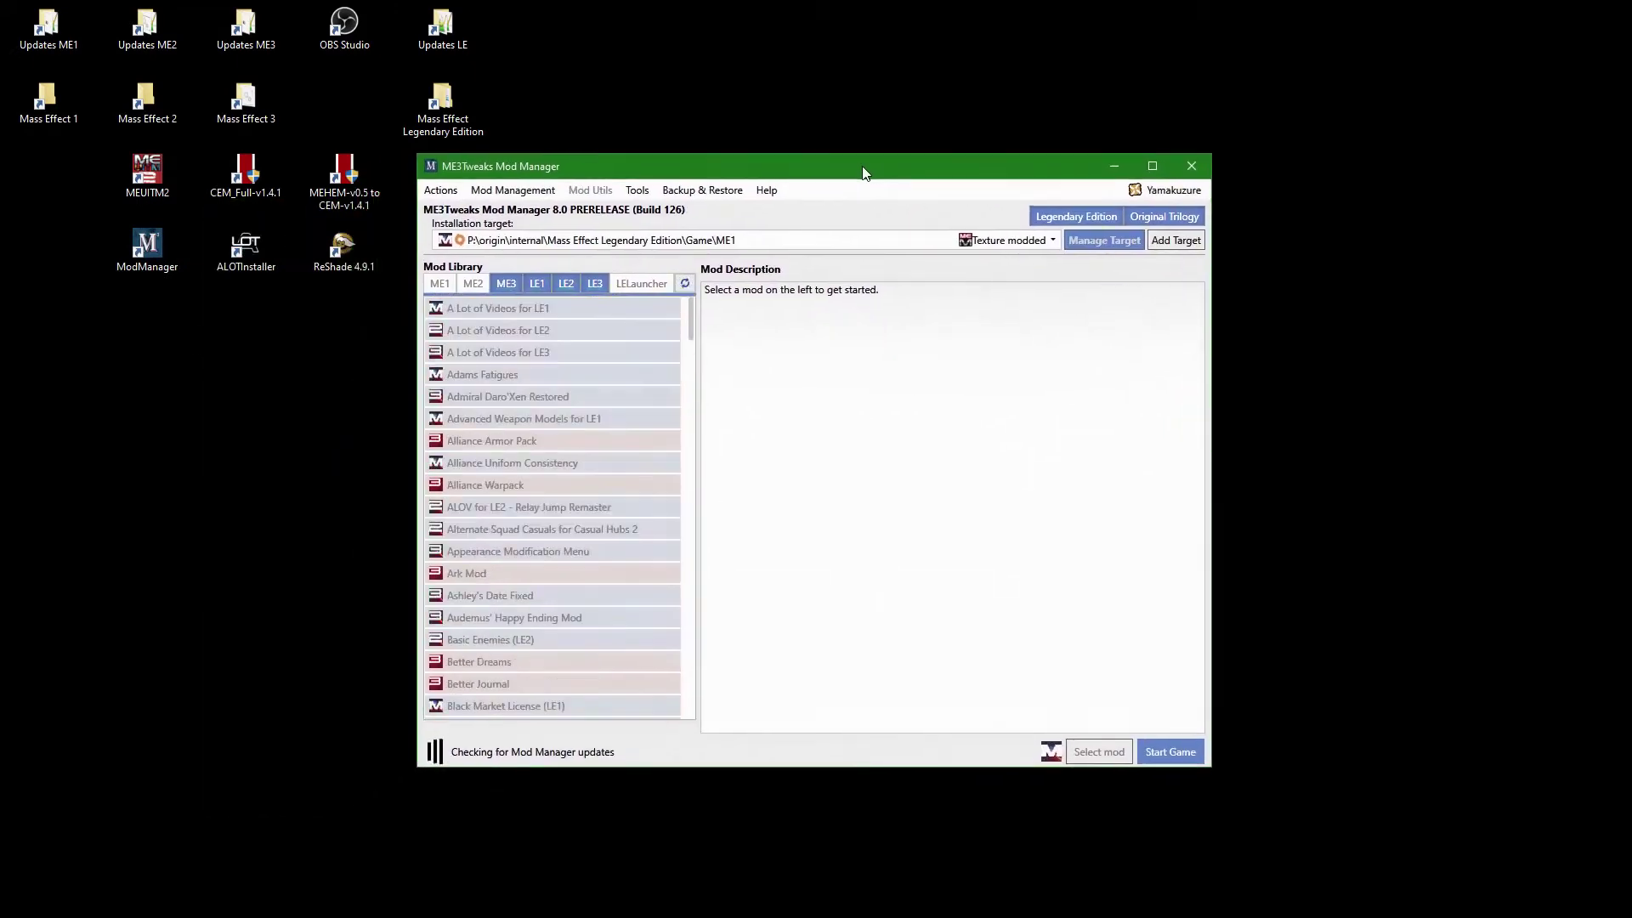
# Hide ME3, LE1 and LE3 mods so the library shows only LE2 mods.
pyautogui.click(505, 284)
pyautogui.click(536, 284)
pyautogui.click(593, 285)
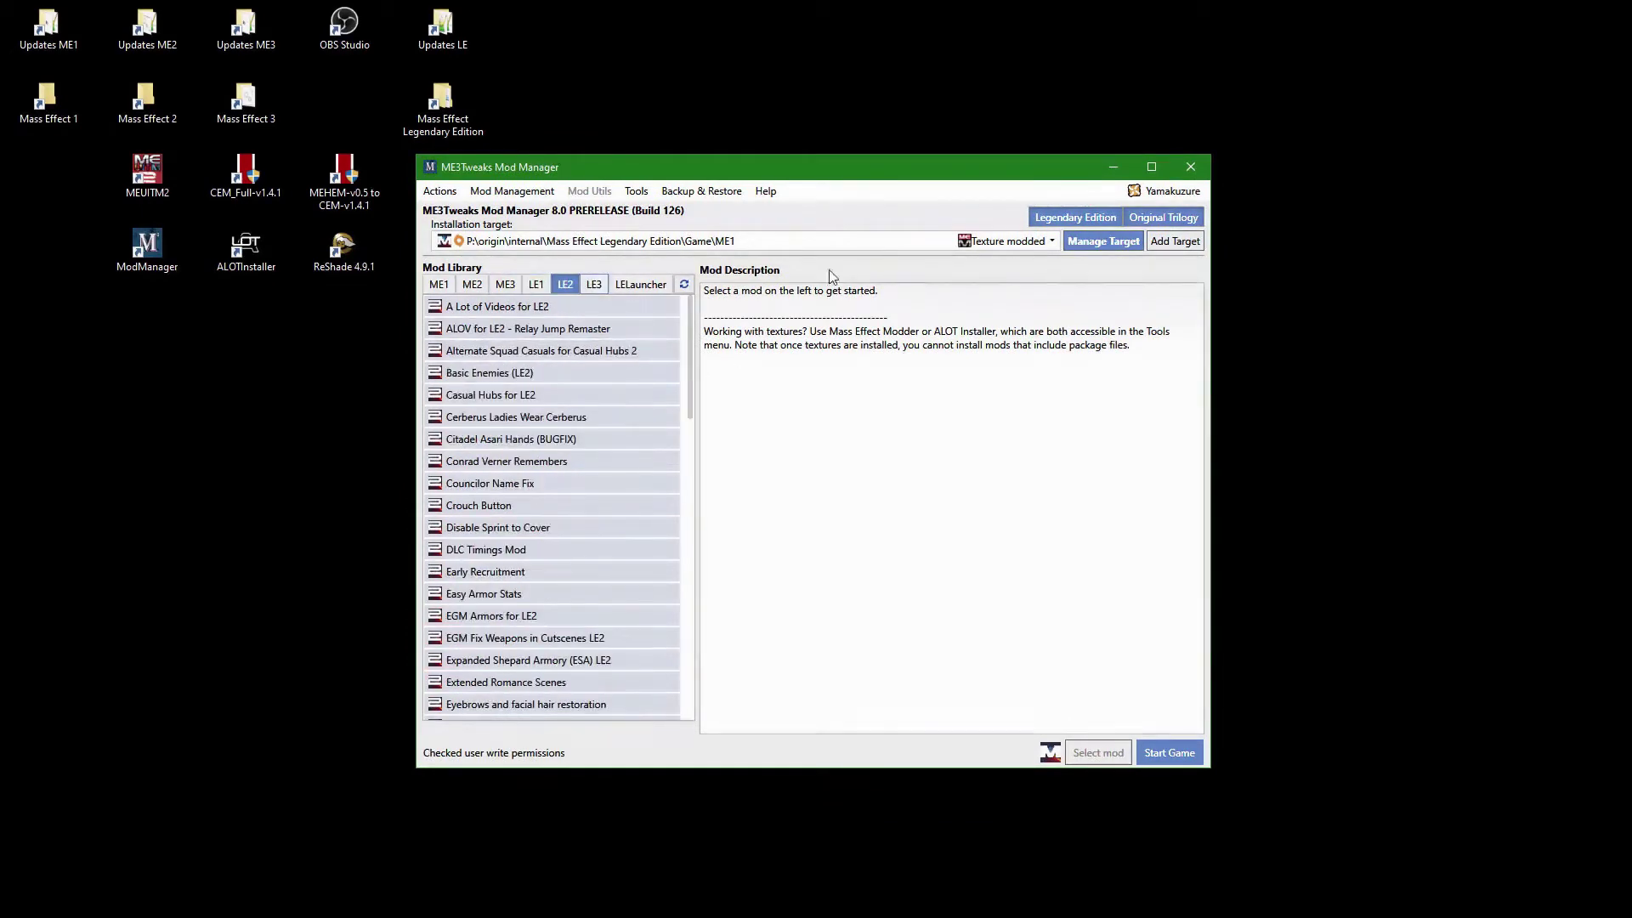
# Restore the P:\origin Mass Effect 2 LE installation from its backup, confirming deletion of the current install.
pyautogui.click(698, 194)
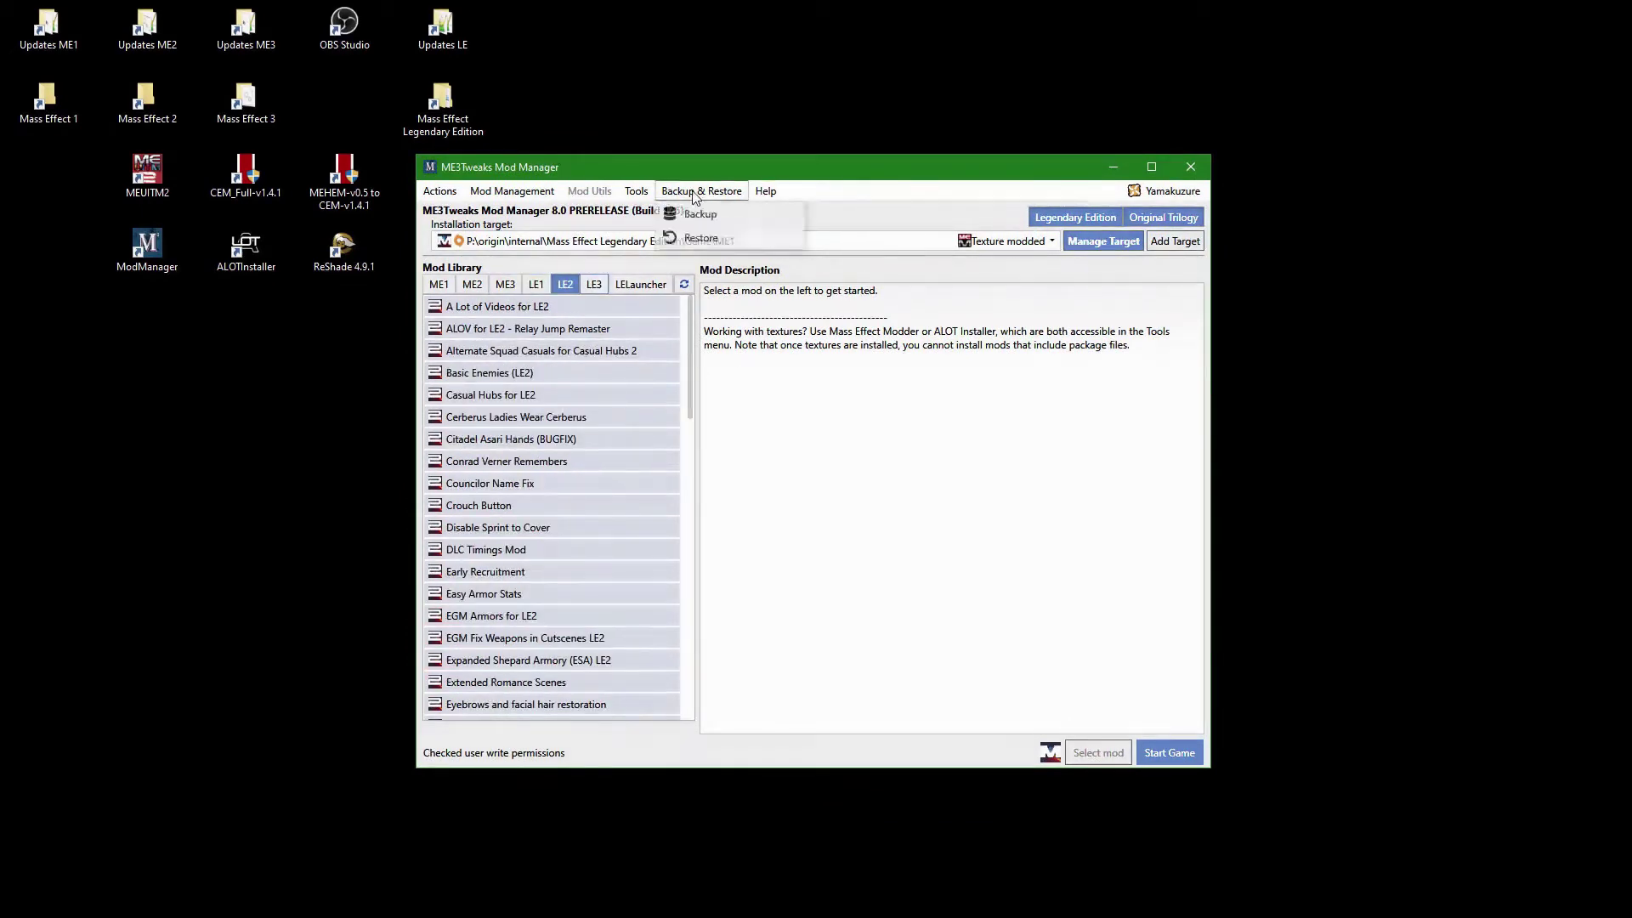
pyautogui.click(703, 239)
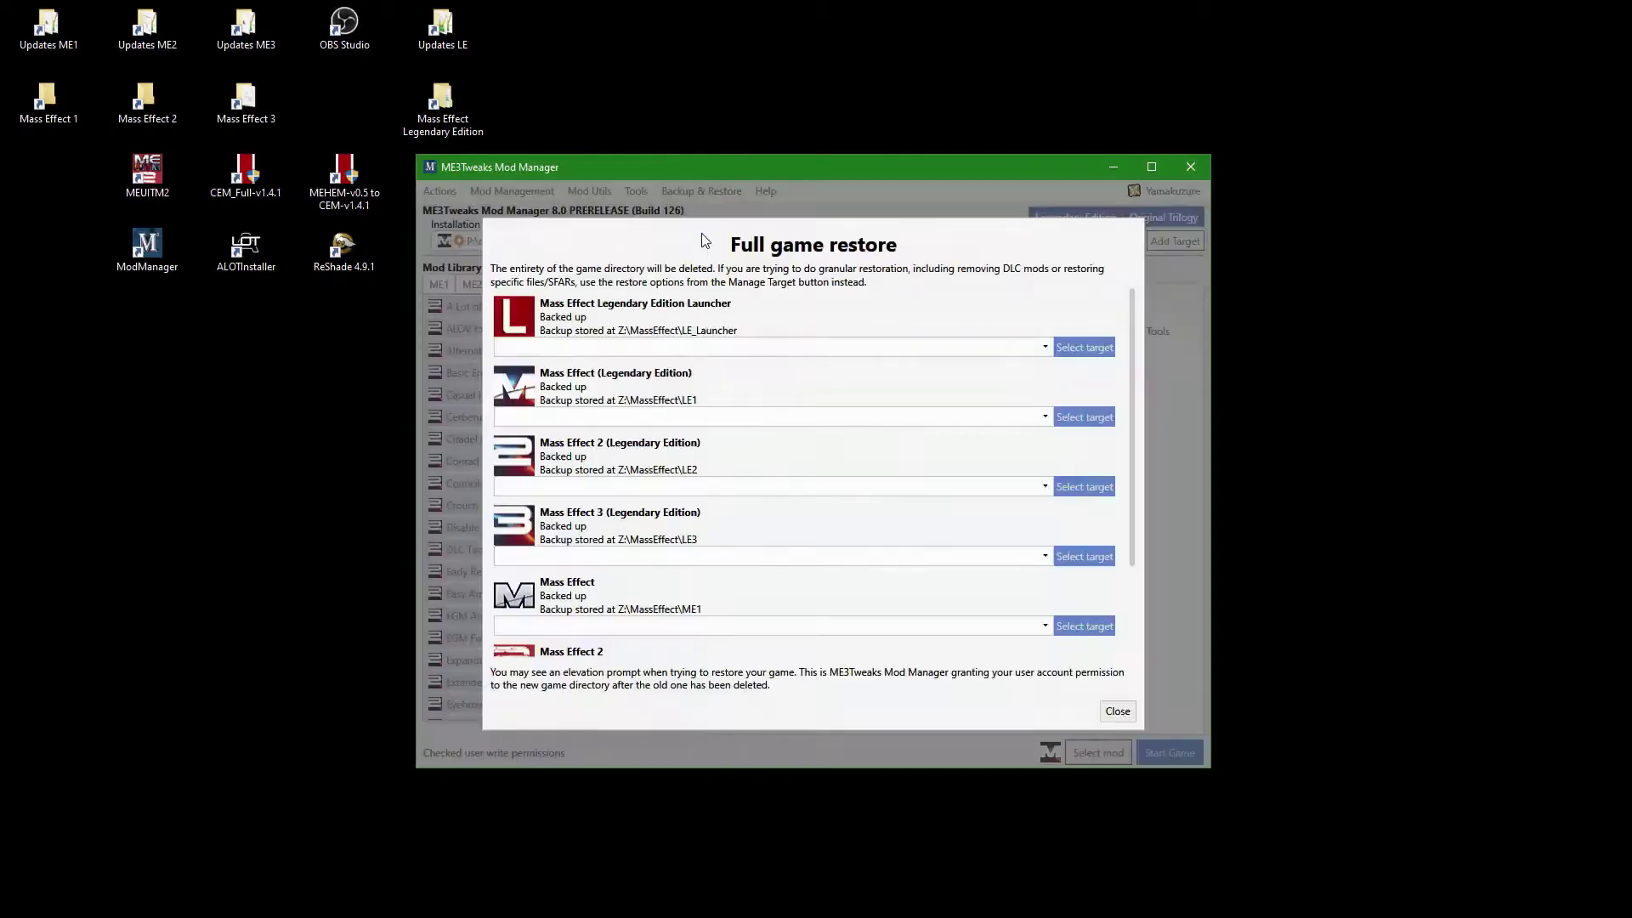
pyautogui.click(886, 493)
pyautogui.click(846, 512)
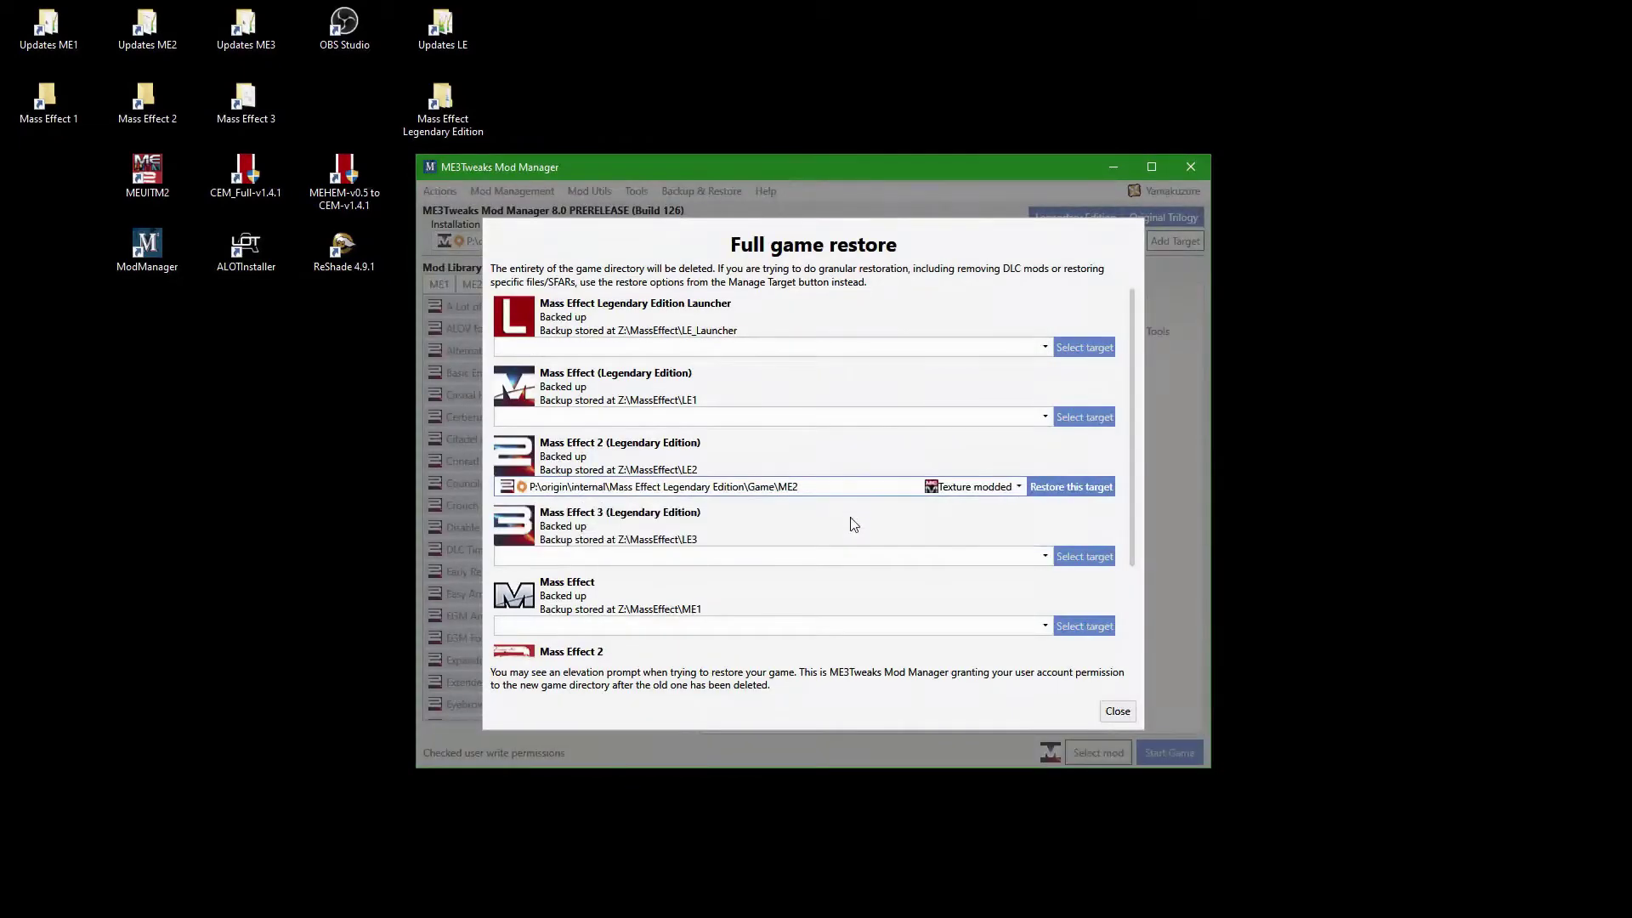
pyautogui.click(1071, 488)
pyautogui.click(951, 517)
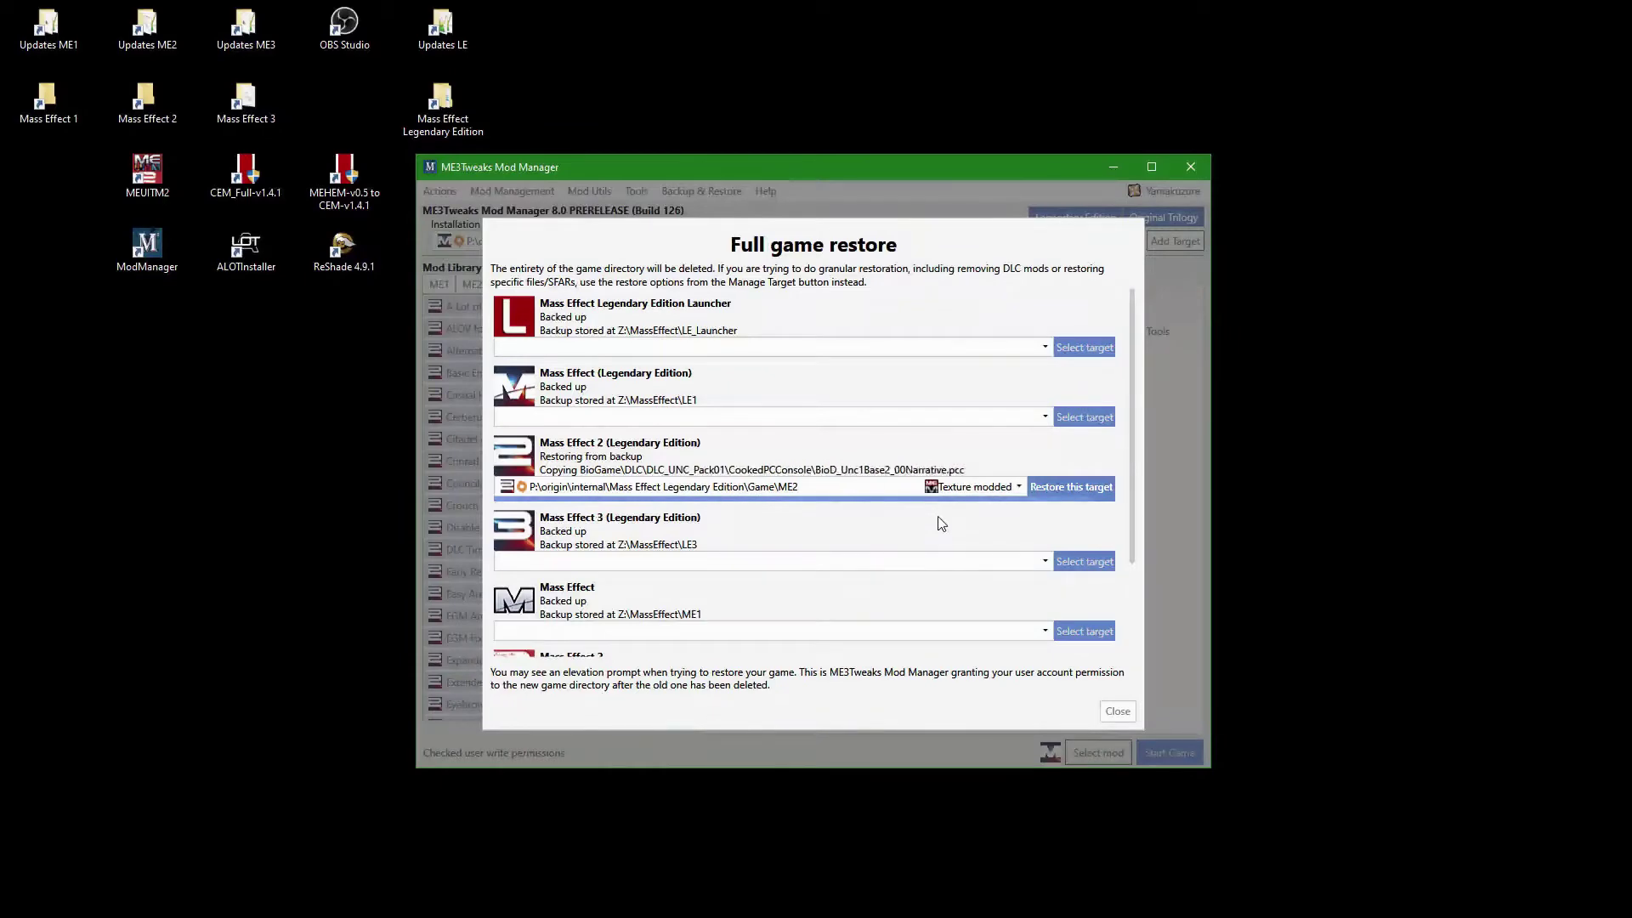
pyautogui.click(1118, 712)
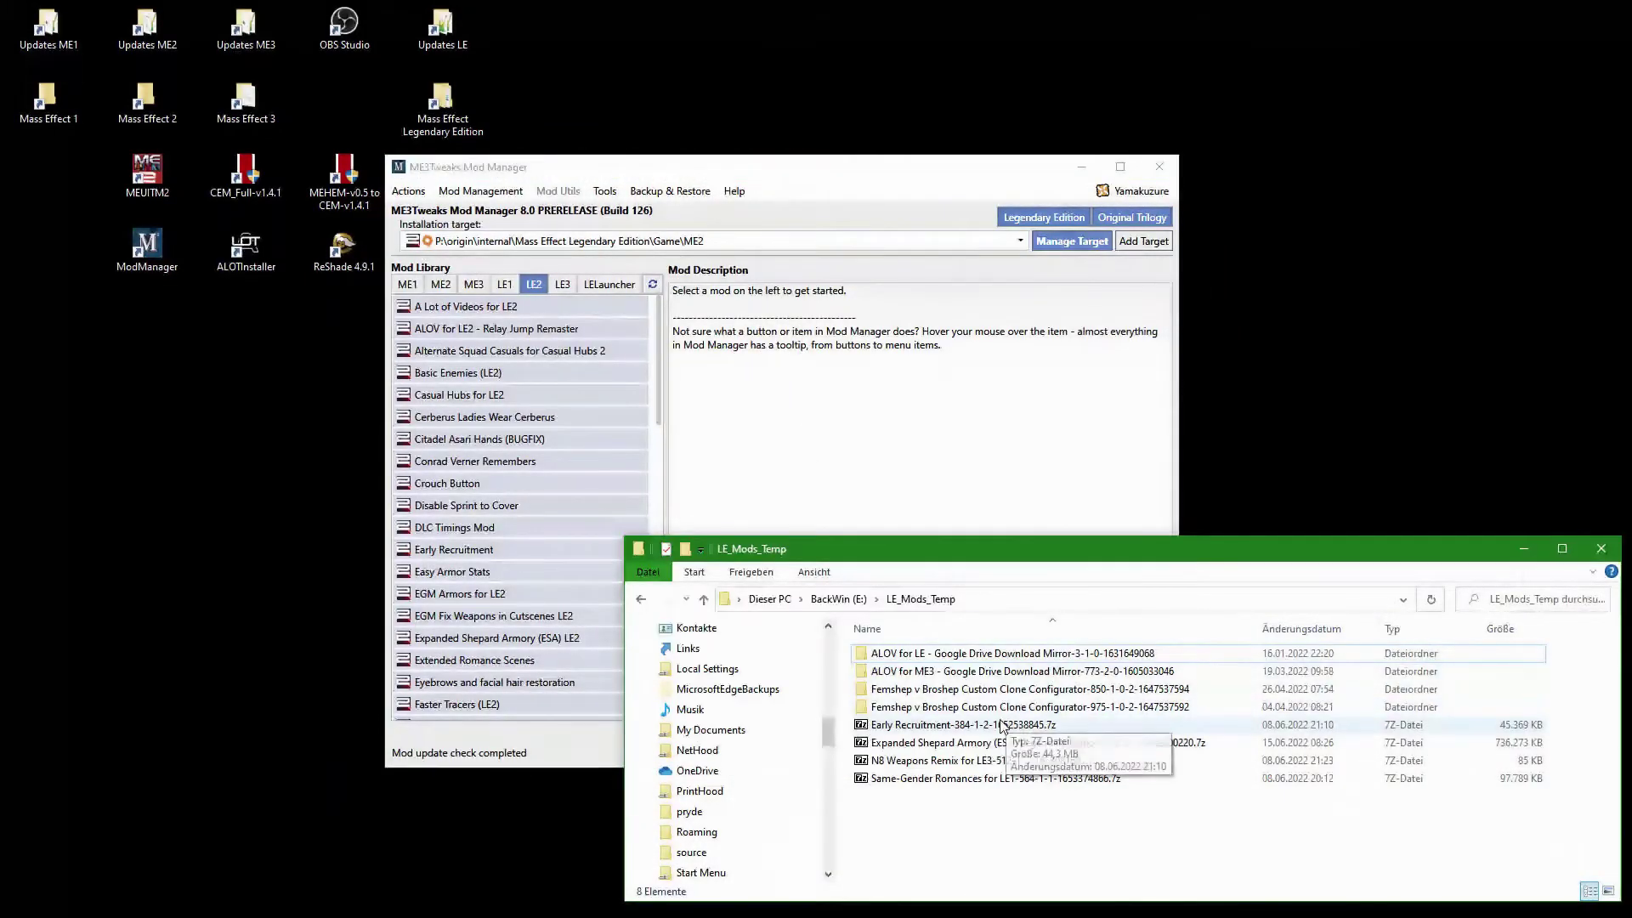
# Import the Early Recruitment .7z archive from Explorer, overwriting the existing library copy.
pyautogui.click(974, 728)
pyautogui.moveTo(975, 727)
pyautogui.mouseDown()
pyautogui.moveTo(1184, 547)
pyautogui.moveTo(875, 456)
pyautogui.mouseUp()
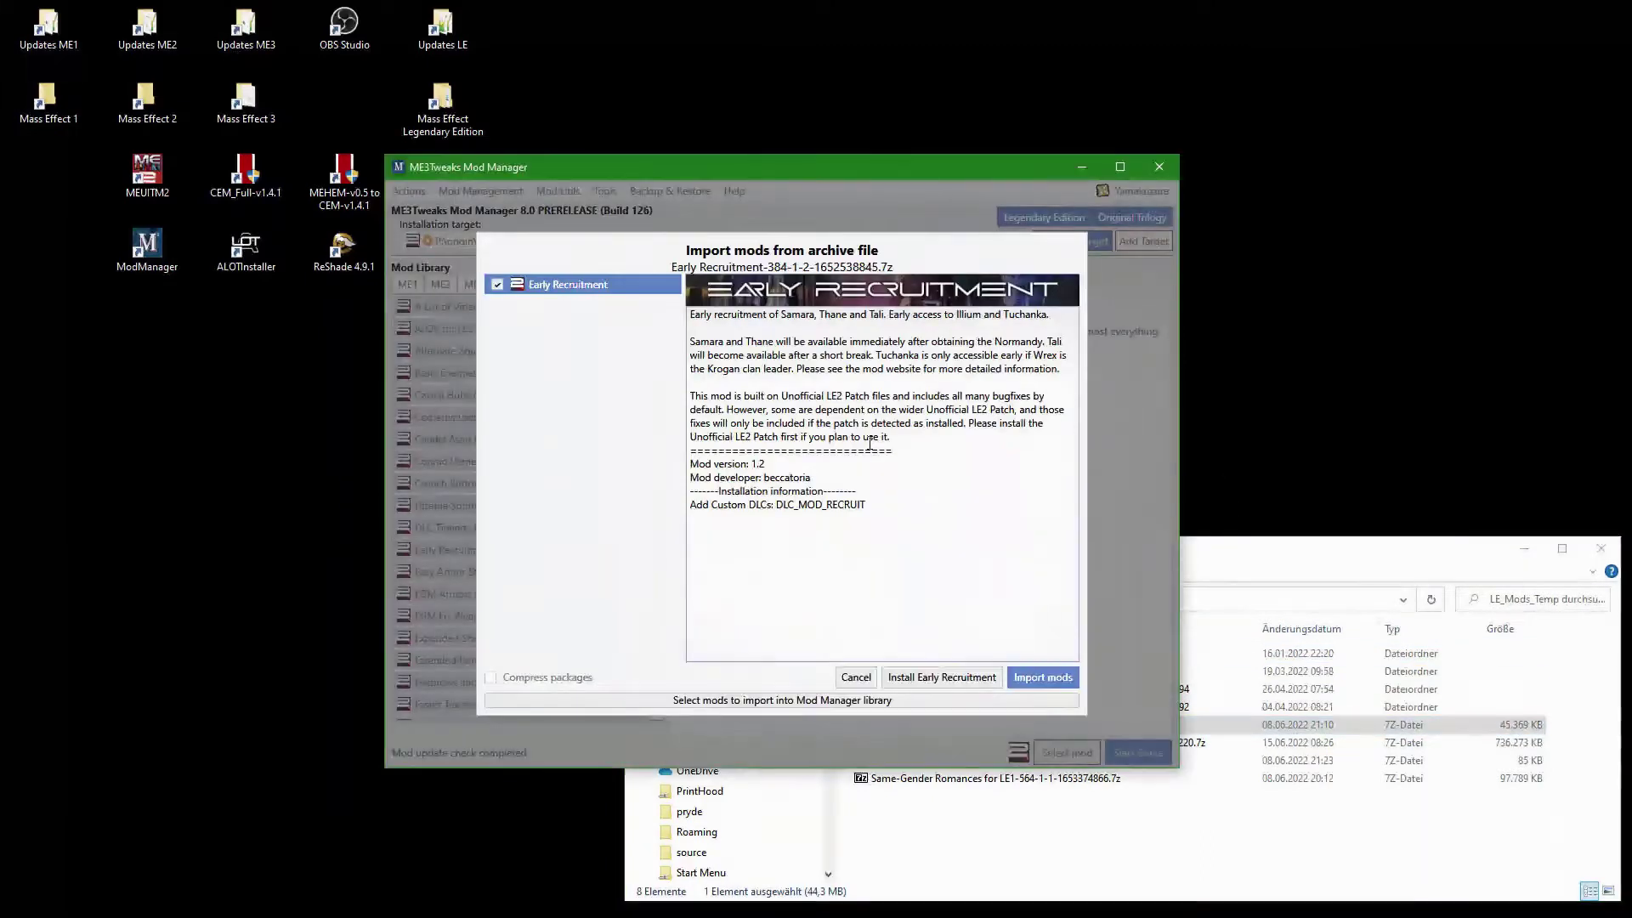
pyautogui.click(1040, 679)
pyautogui.click(904, 519)
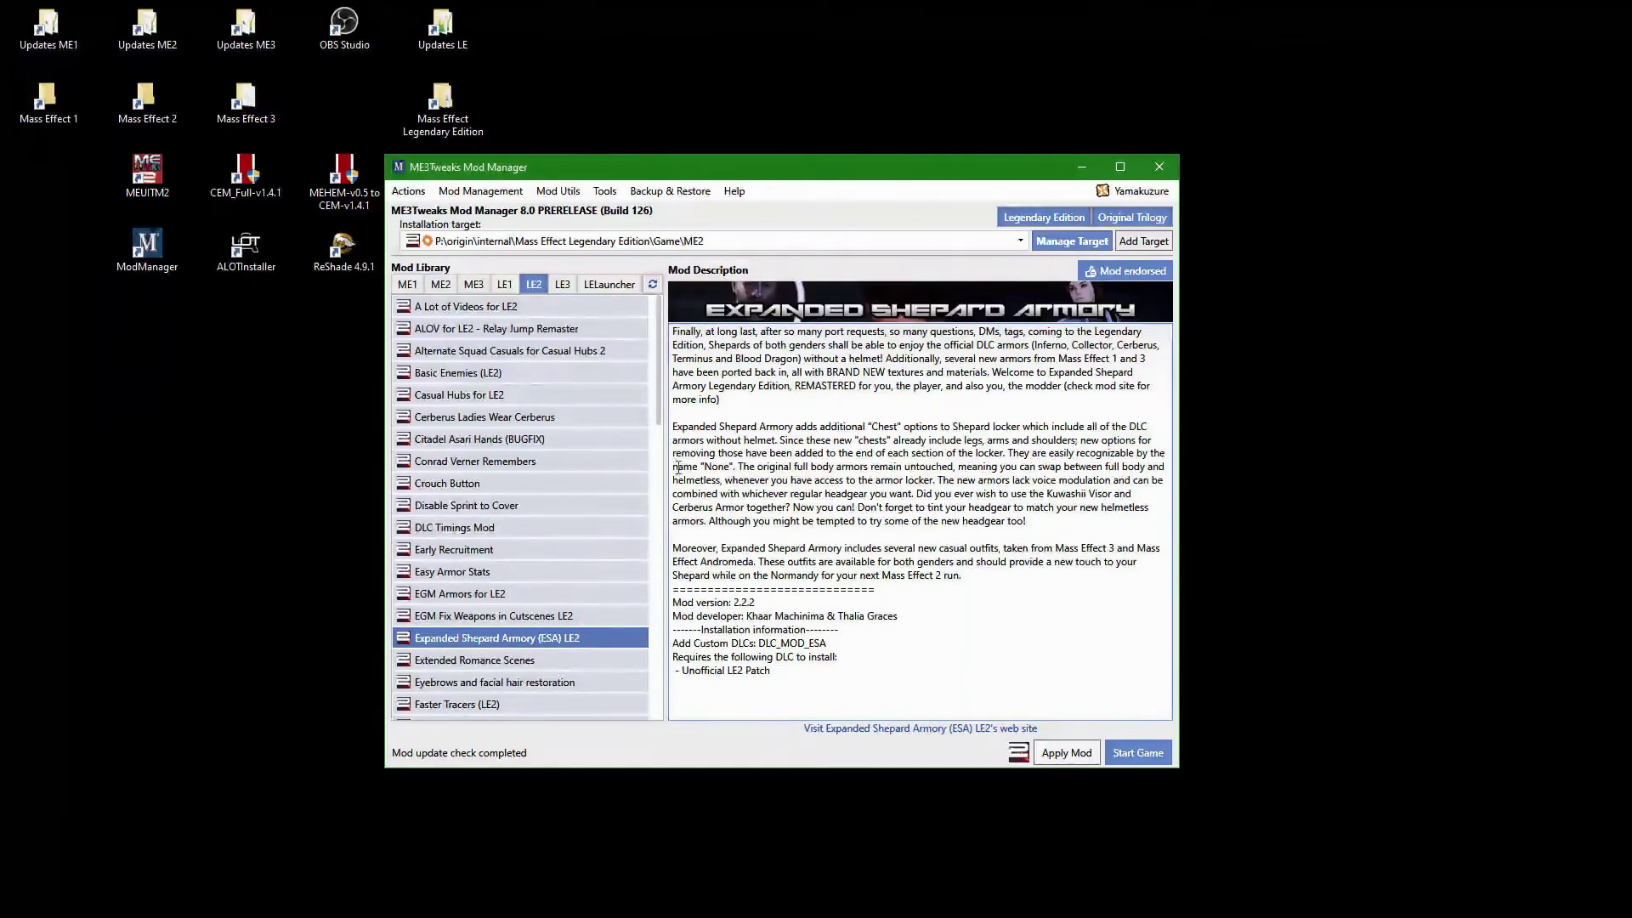
# Install the Unofficial LE2 Patch, A Lot of Videos for LE2, and ALOV Relay Jump Remaster.
pyautogui.scroll(-15, 621, 604)
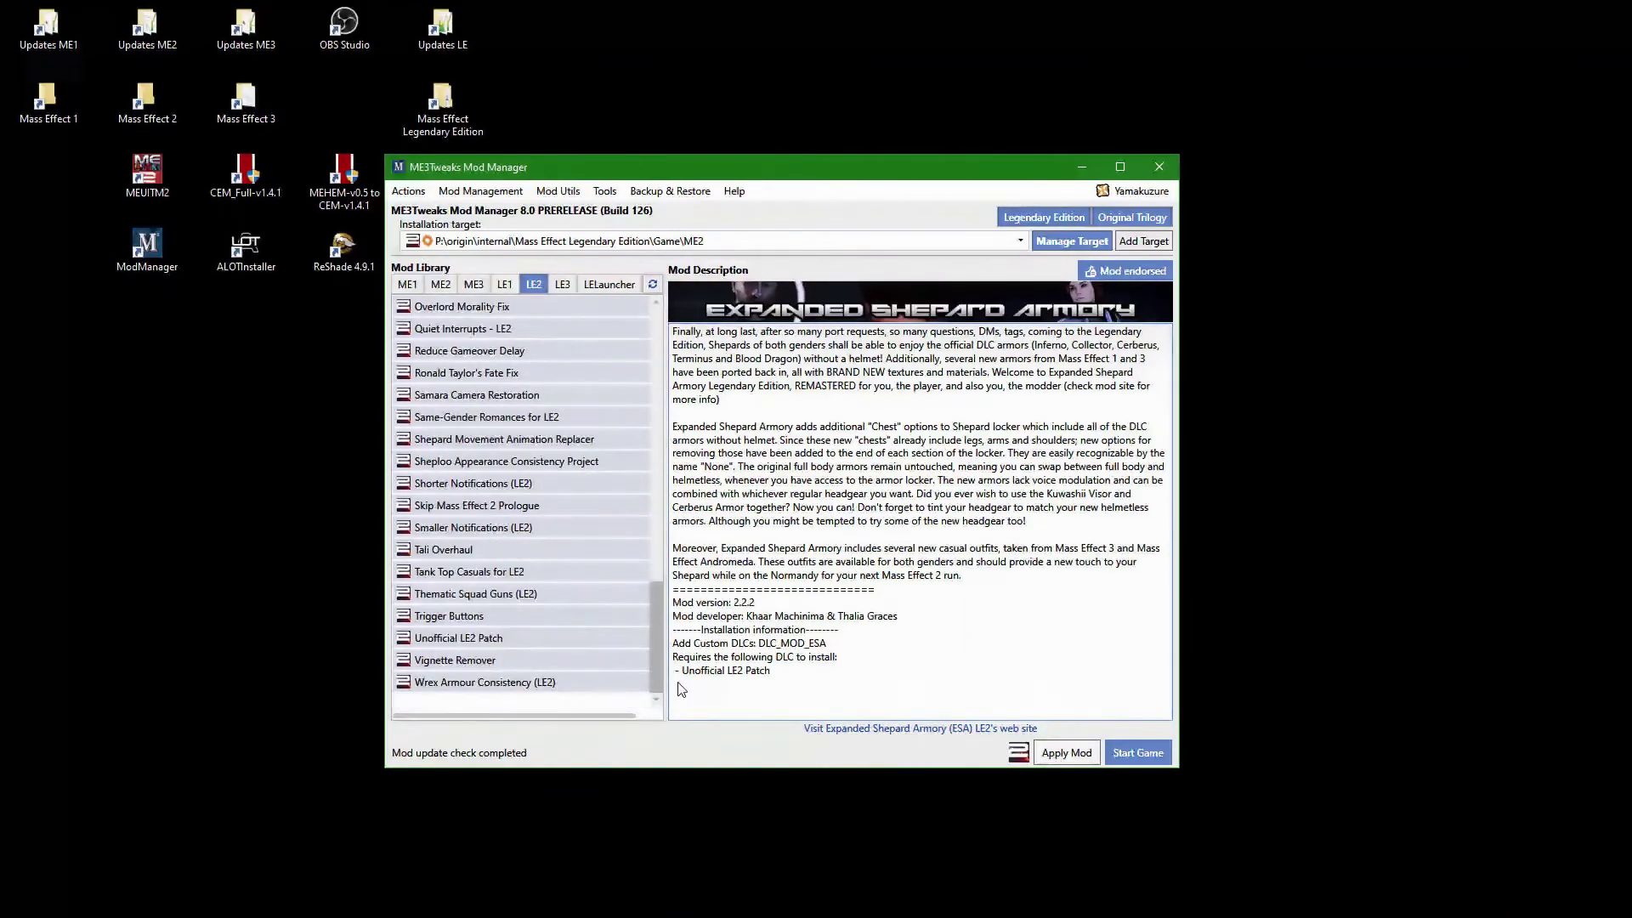
pyautogui.doubleClick(539, 662)
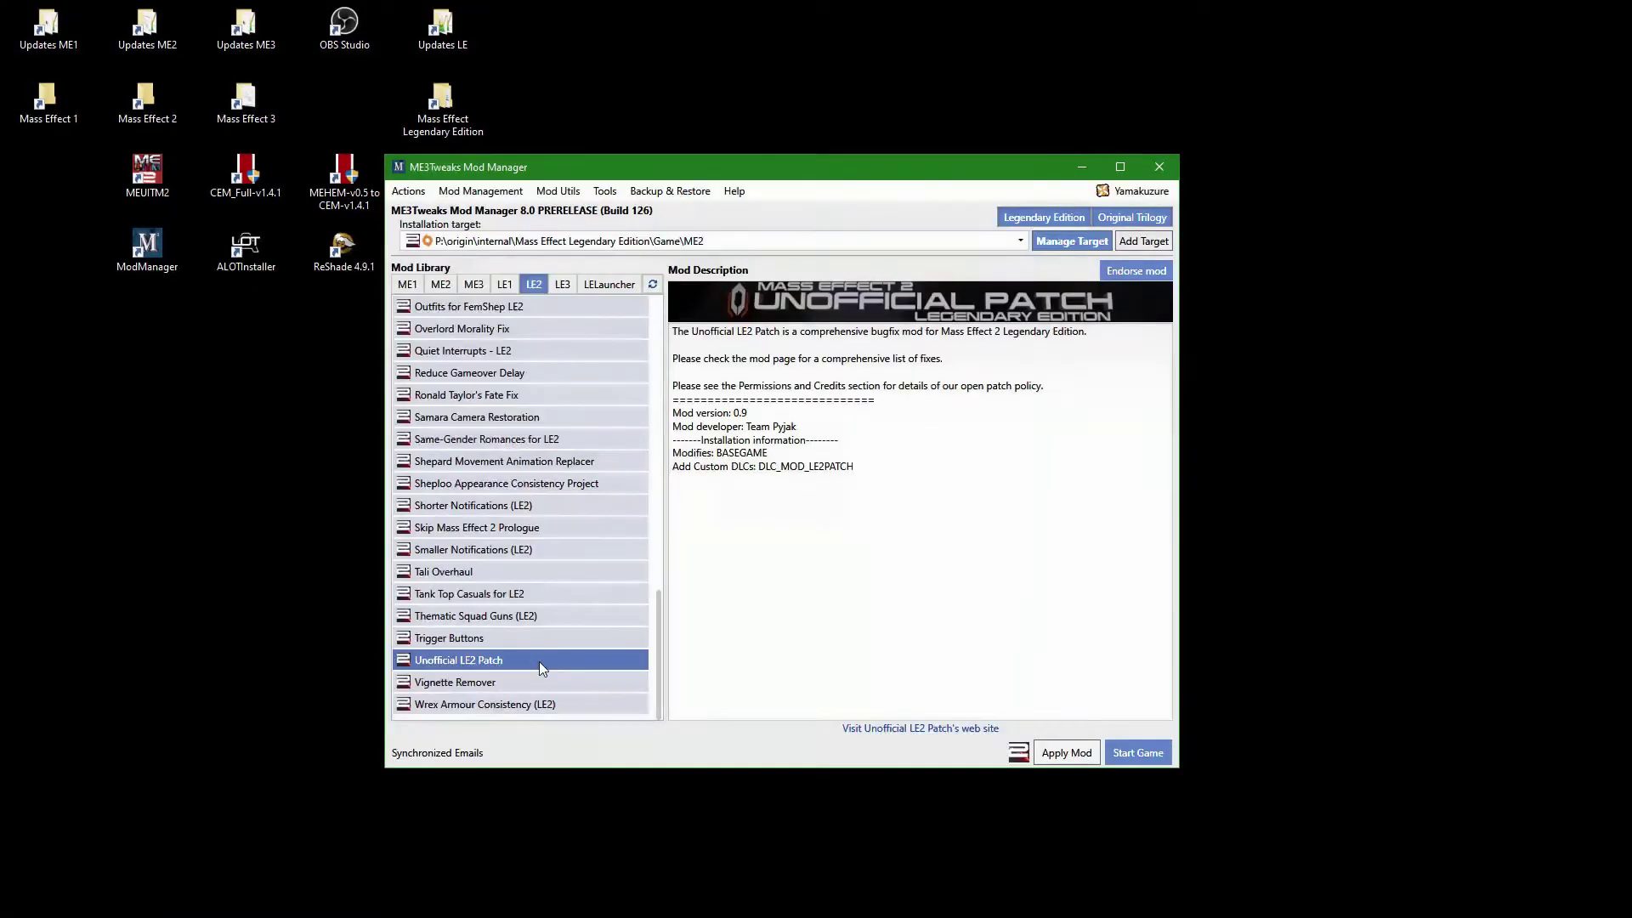
pyautogui.scroll(15, 539, 662)
pyautogui.doubleClick(527, 306)
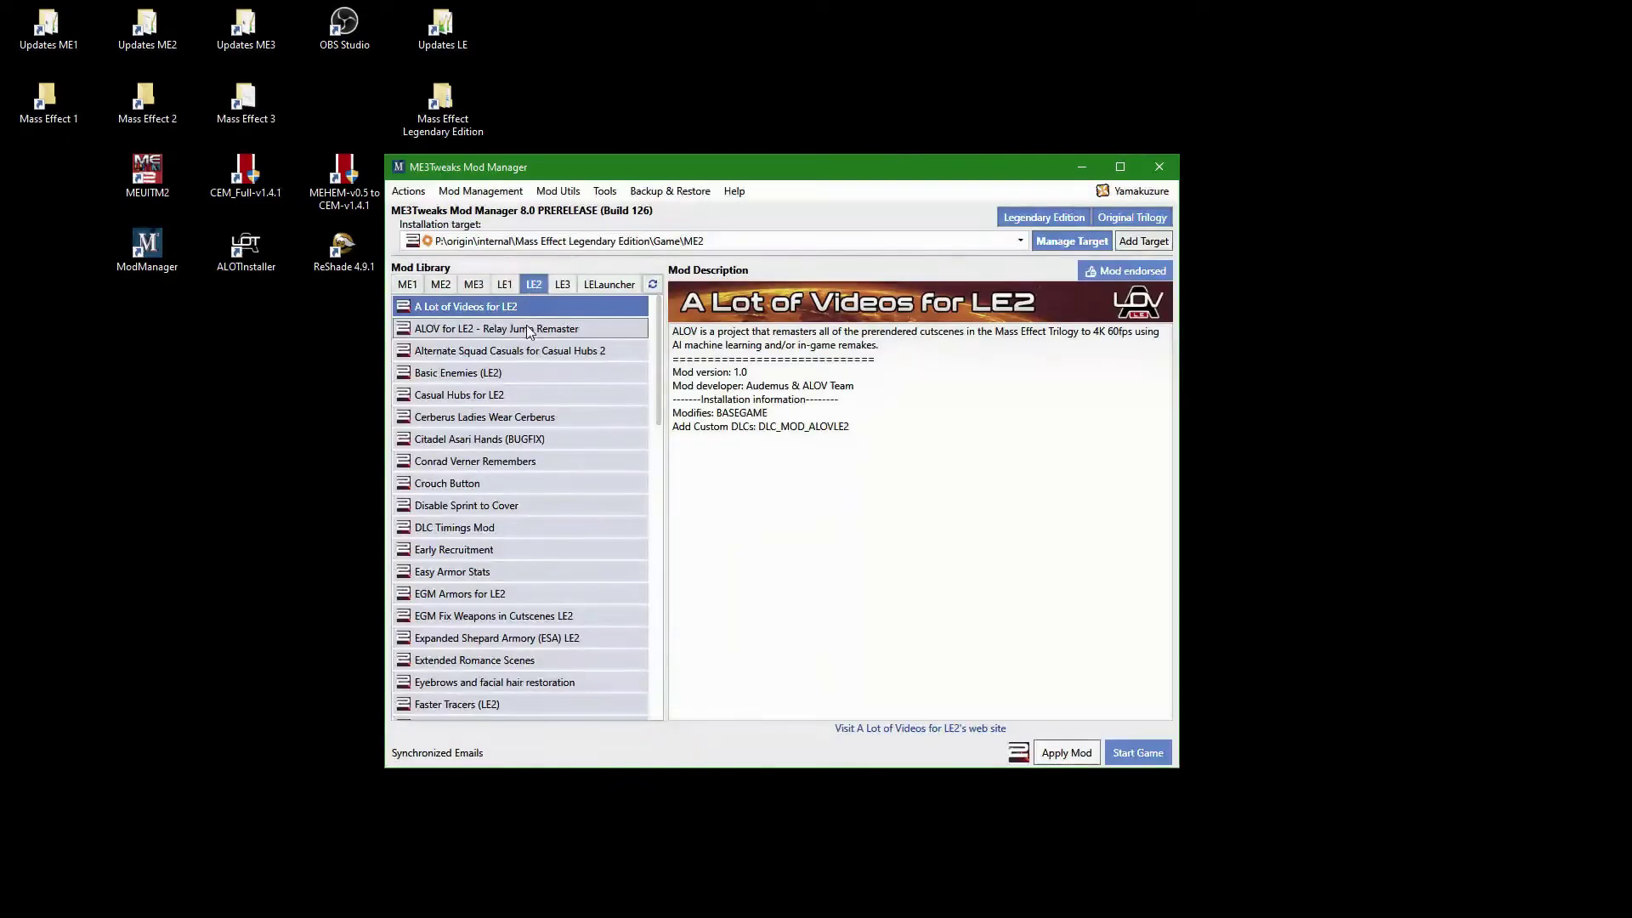
pyautogui.doubleClick(527, 327)
# Install Basic Enemies (LE2), then start Casual Hubs for LE2 and cancel its options dialog.
pyautogui.doubleClick(513, 371)
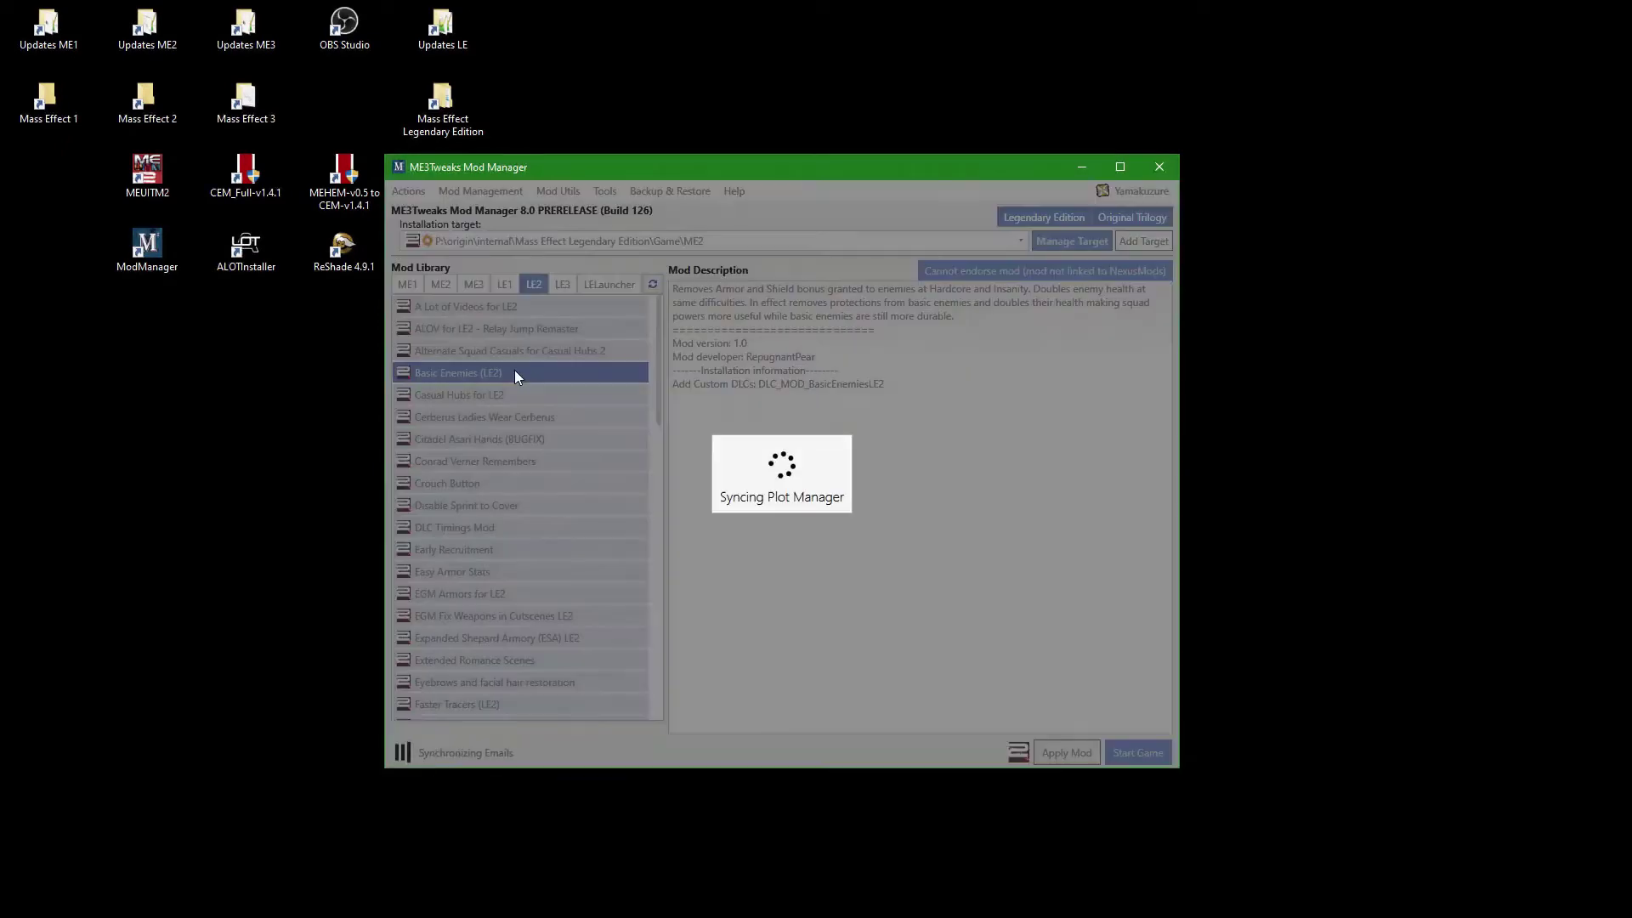
pyautogui.doubleClick(514, 391)
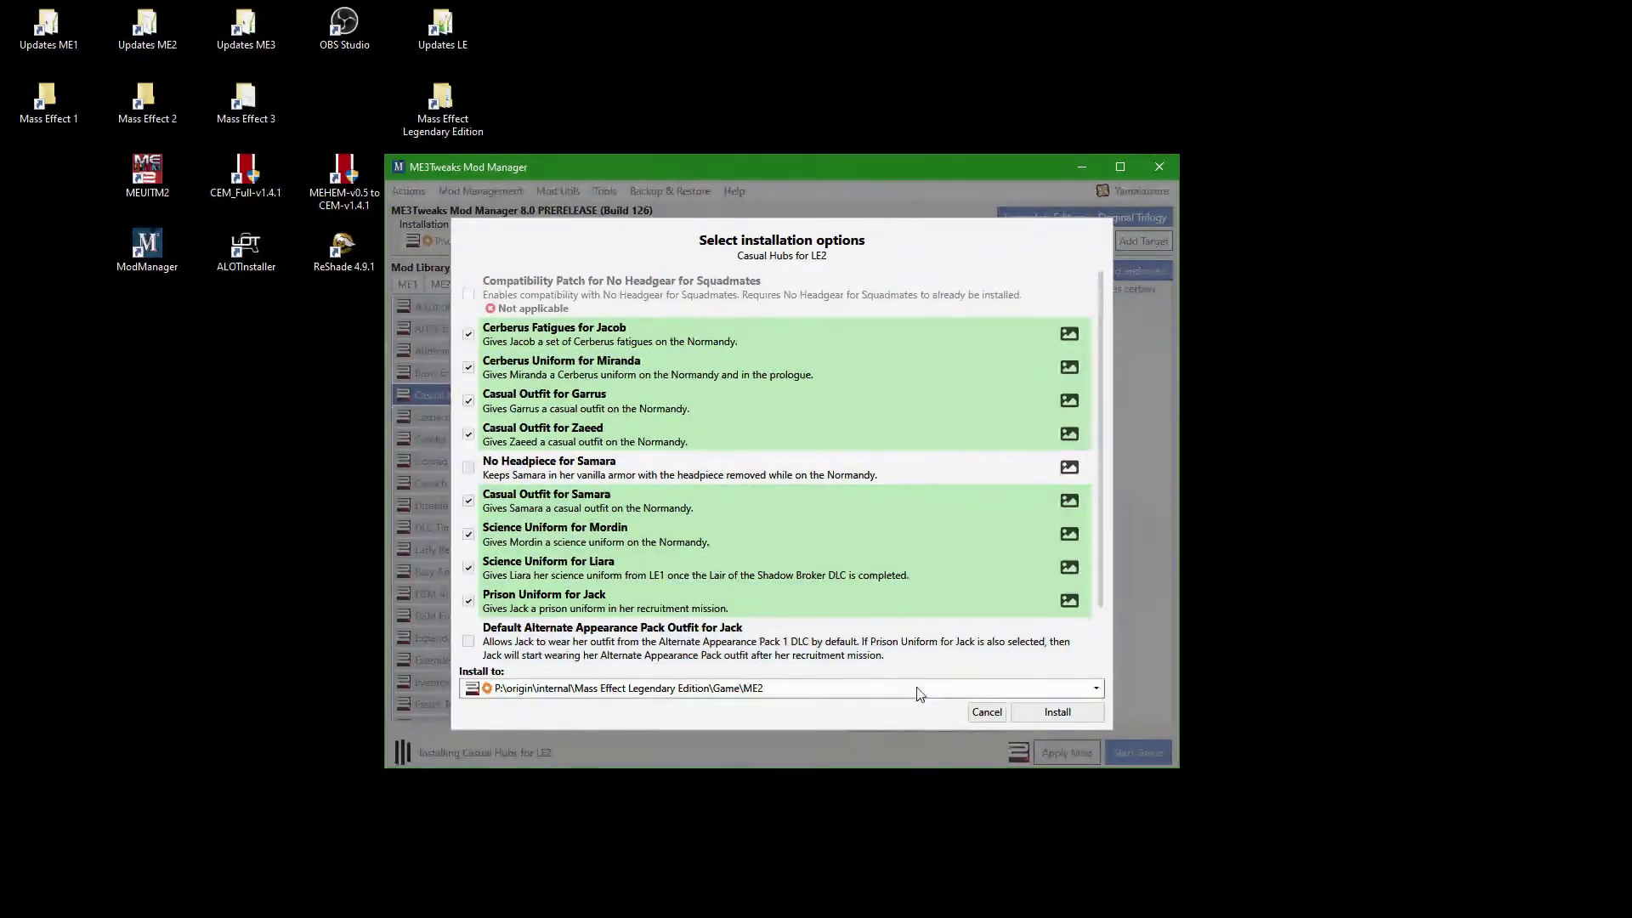
pyautogui.click(982, 714)
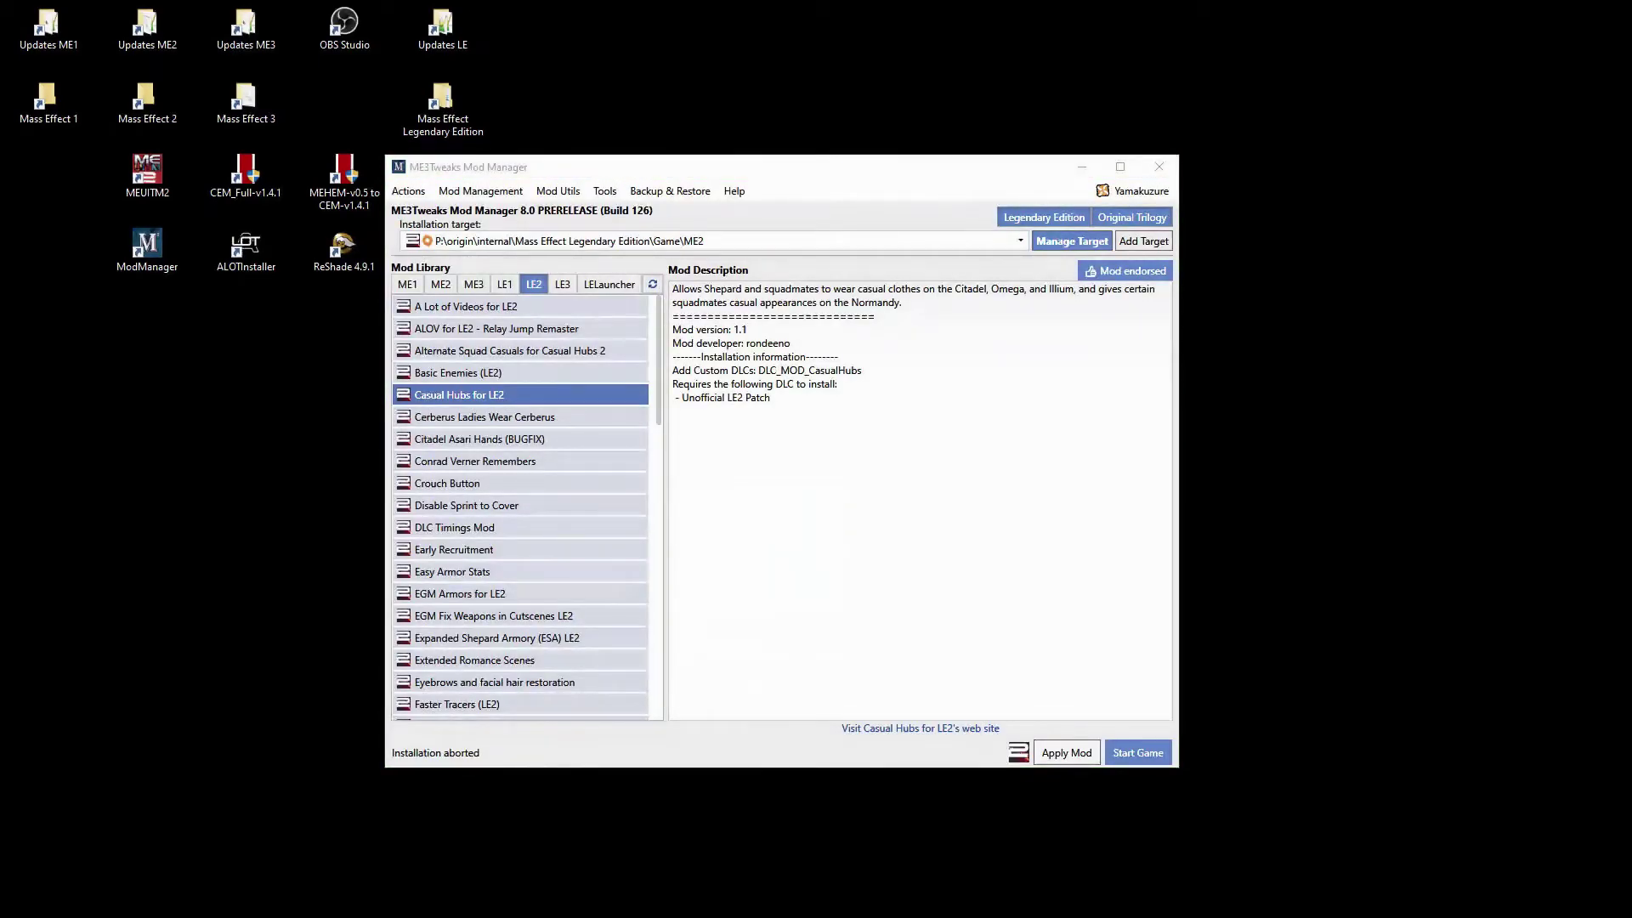
# Select No Headgear for Squadmates in the library and start applying it.
pyautogui.scroll(-3, 578, 527)
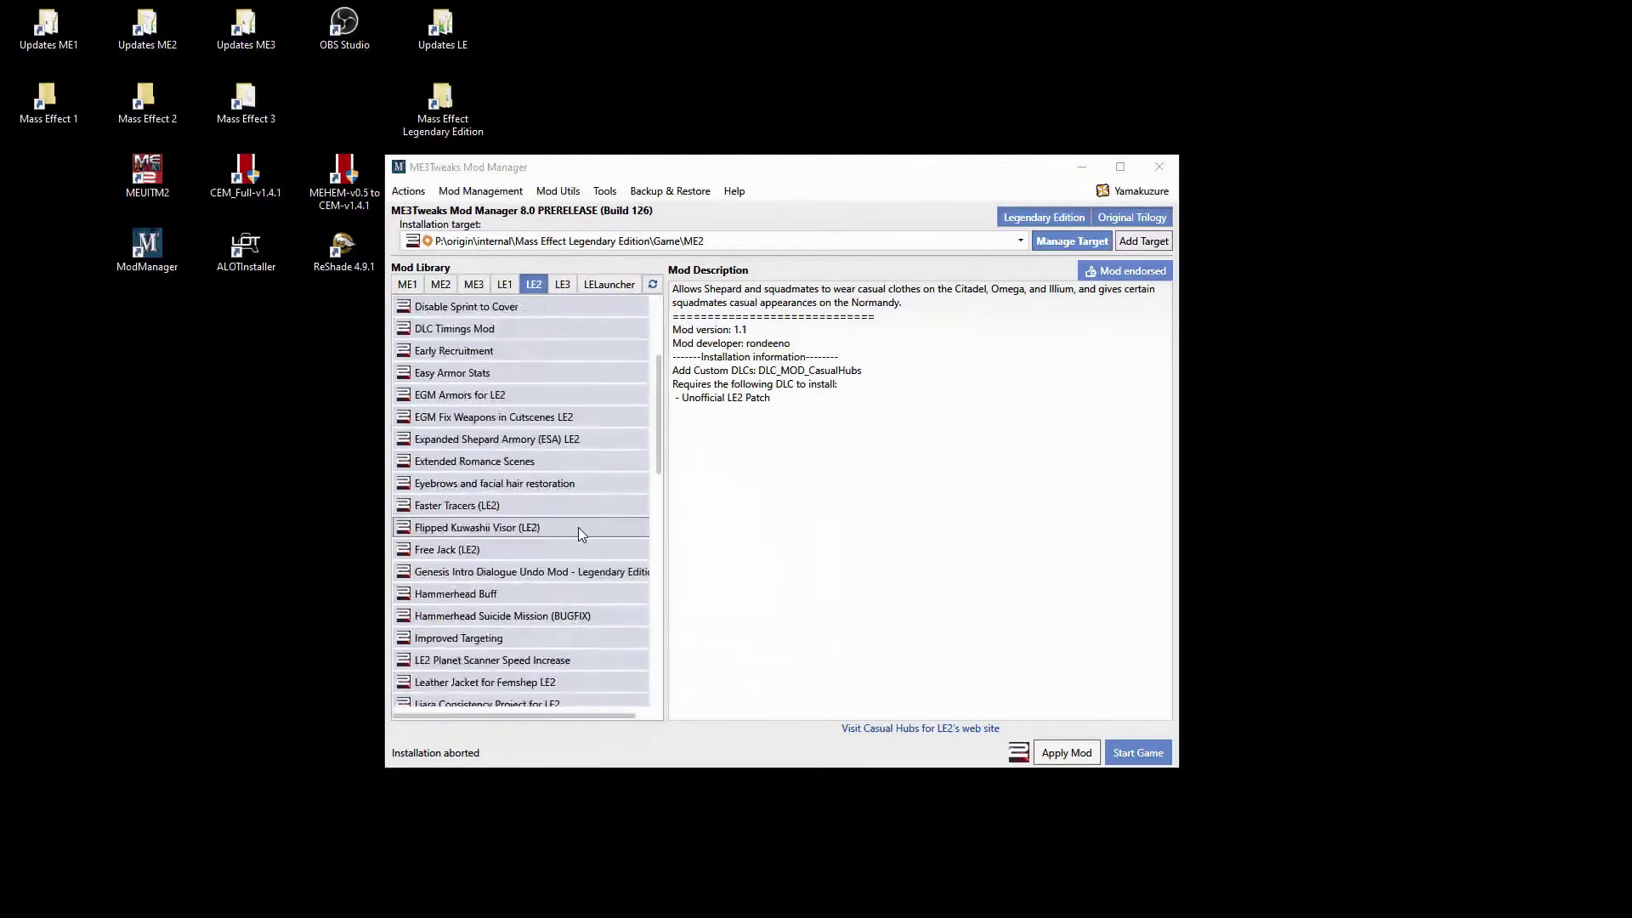
pyautogui.scroll(-6, 576, 528)
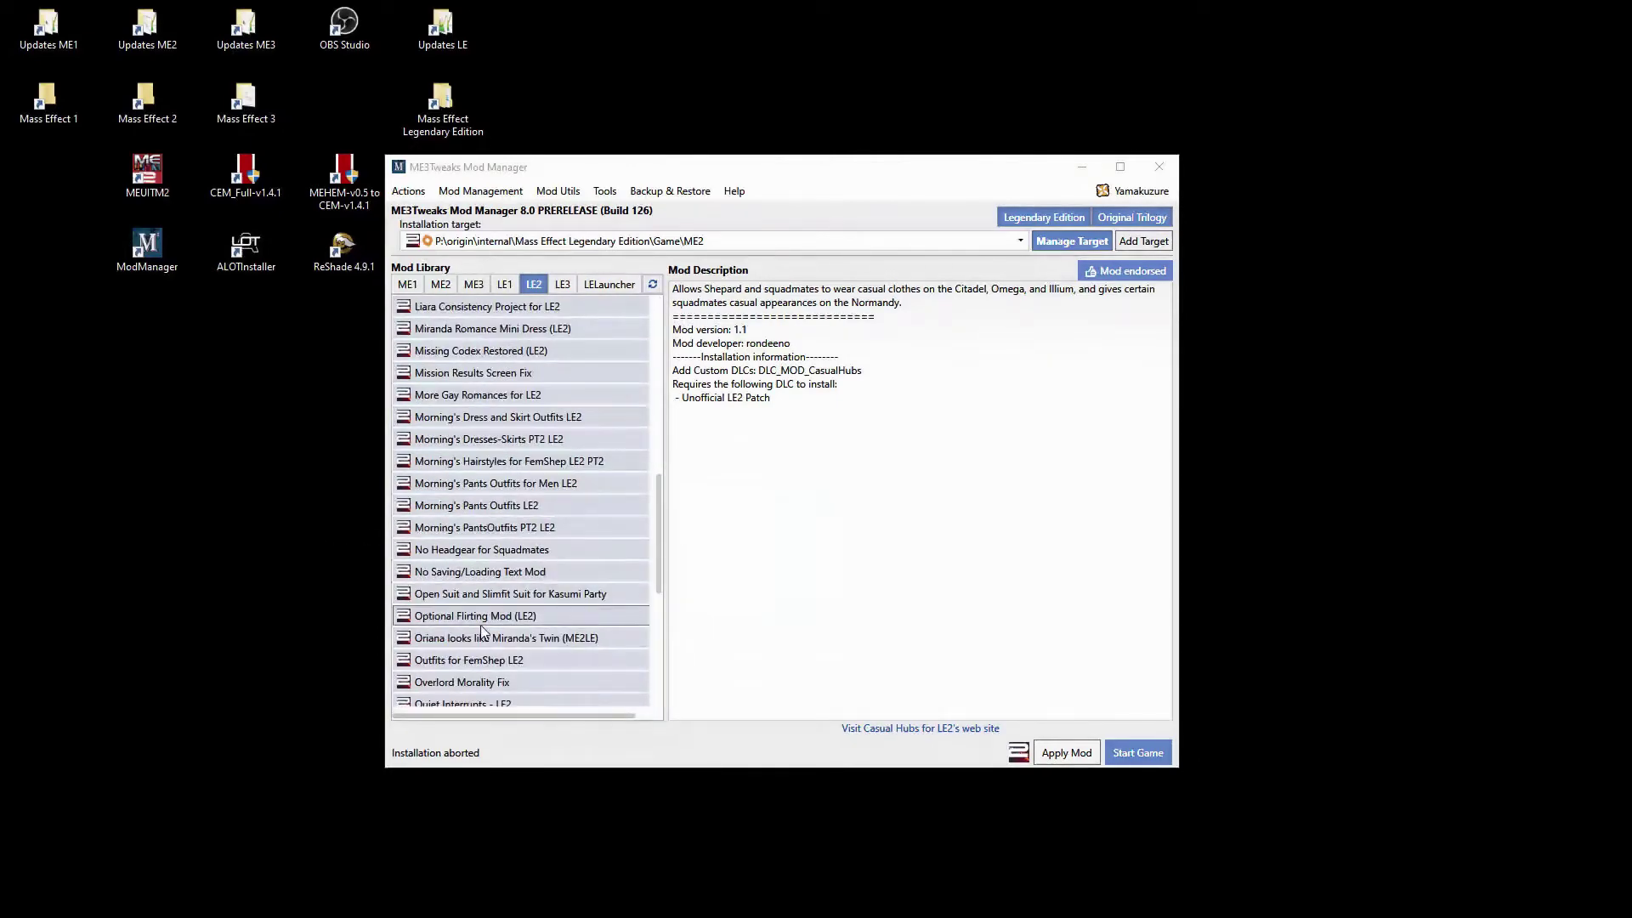
pyautogui.click(478, 551)
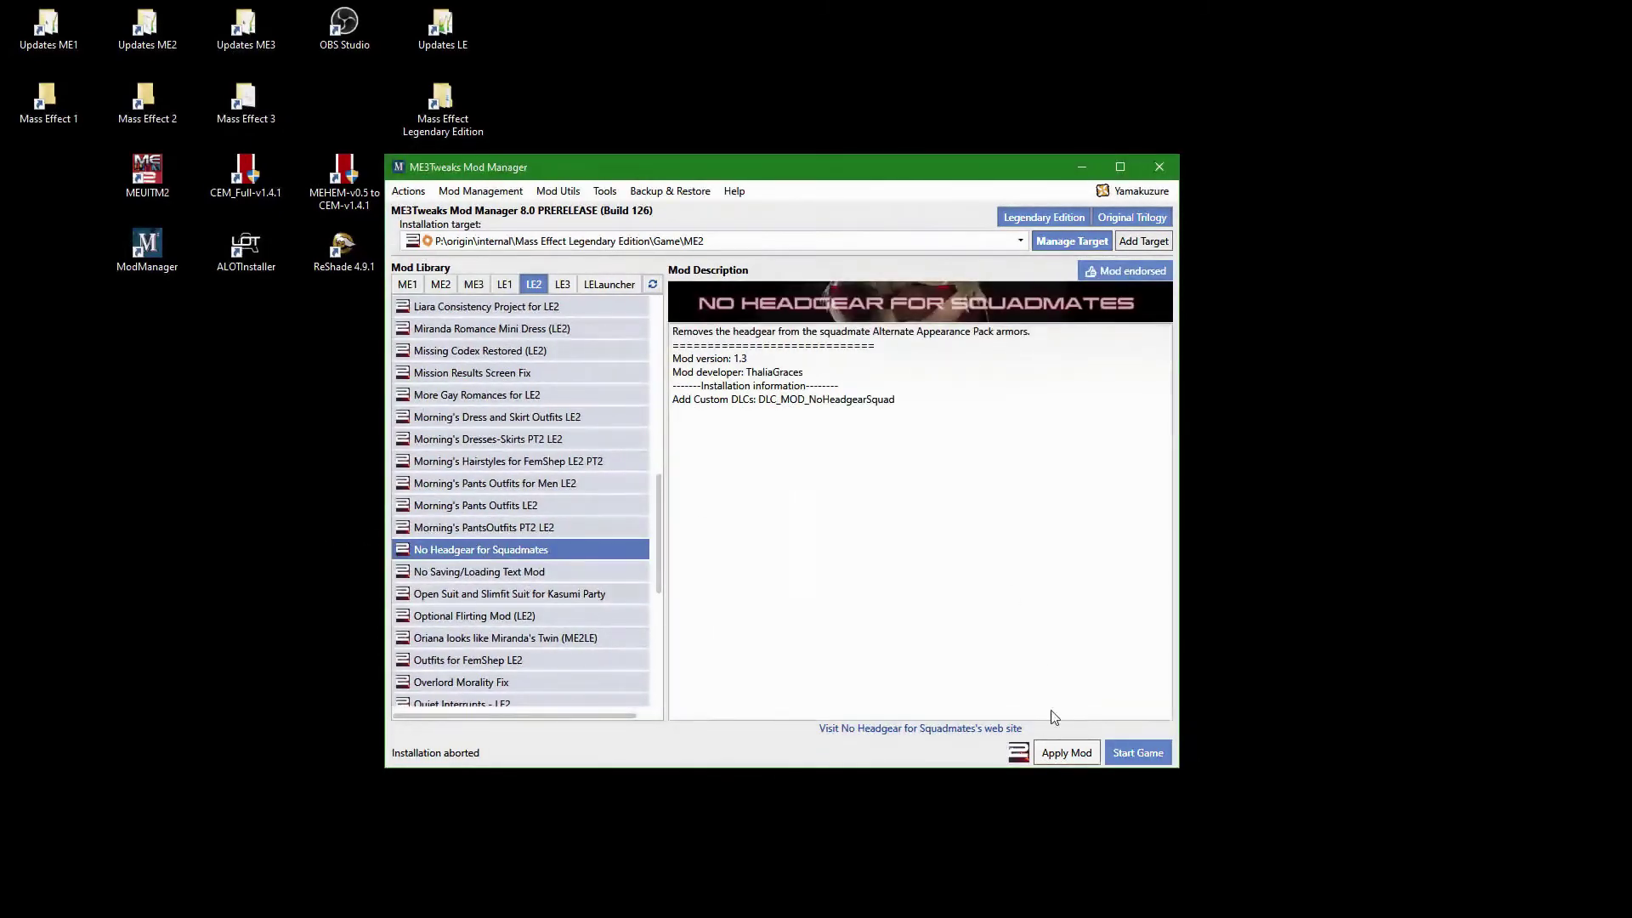
pyautogui.click(1068, 754)
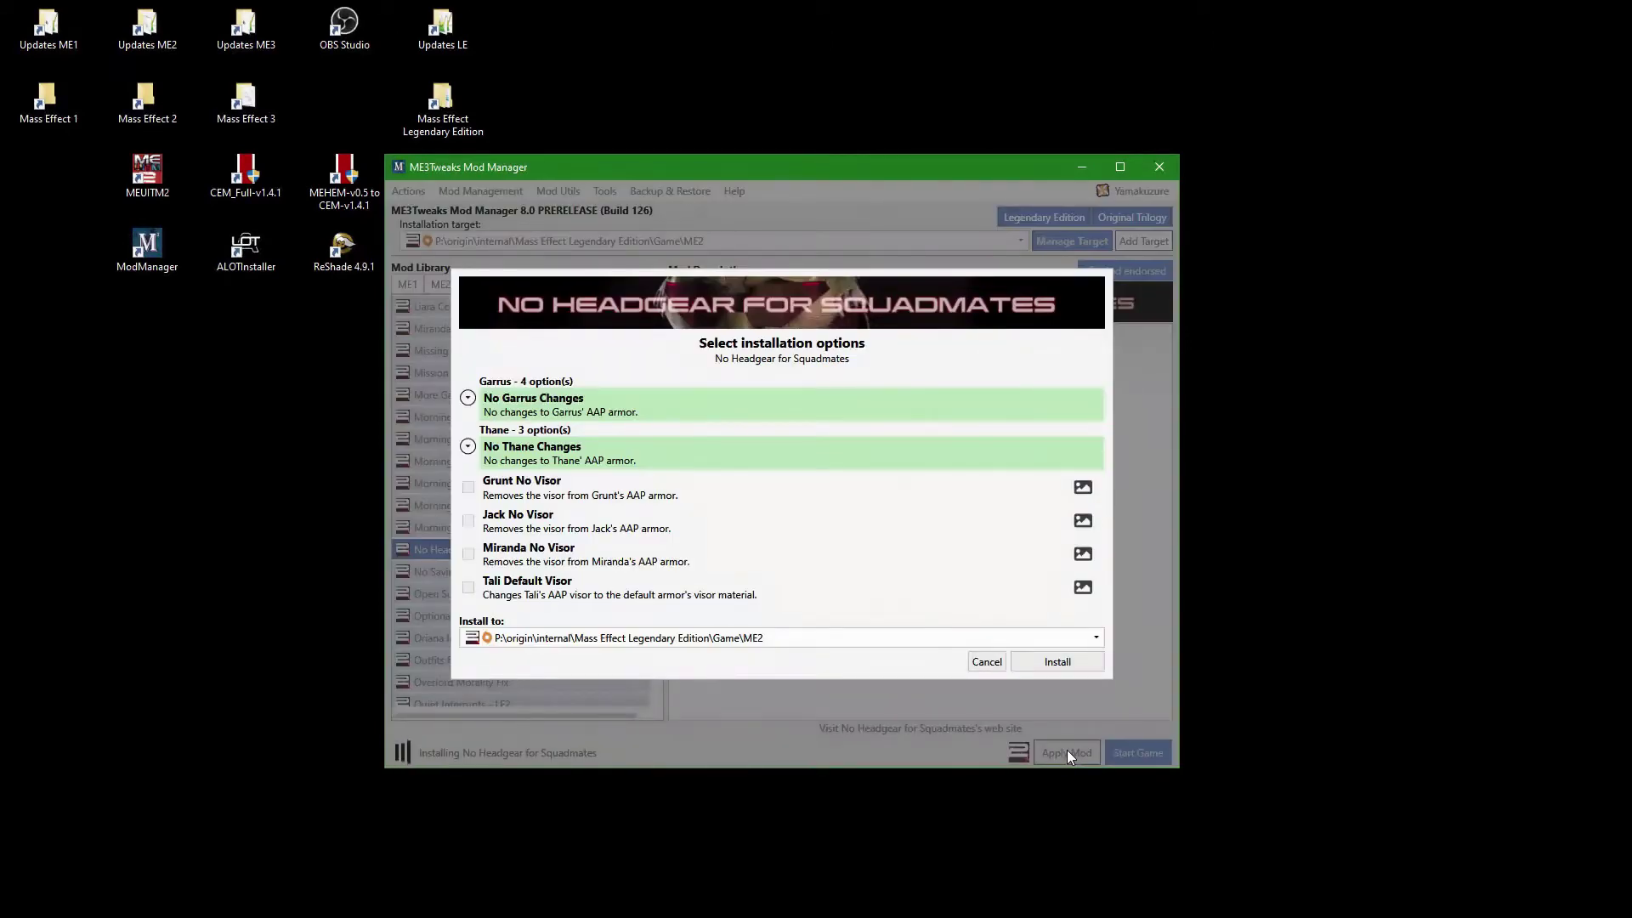
# Choose Garrus Blue Visor, Thane No Shades, and No Visor for Grunt, Jack and Miranda.
pyautogui.click(708, 404)
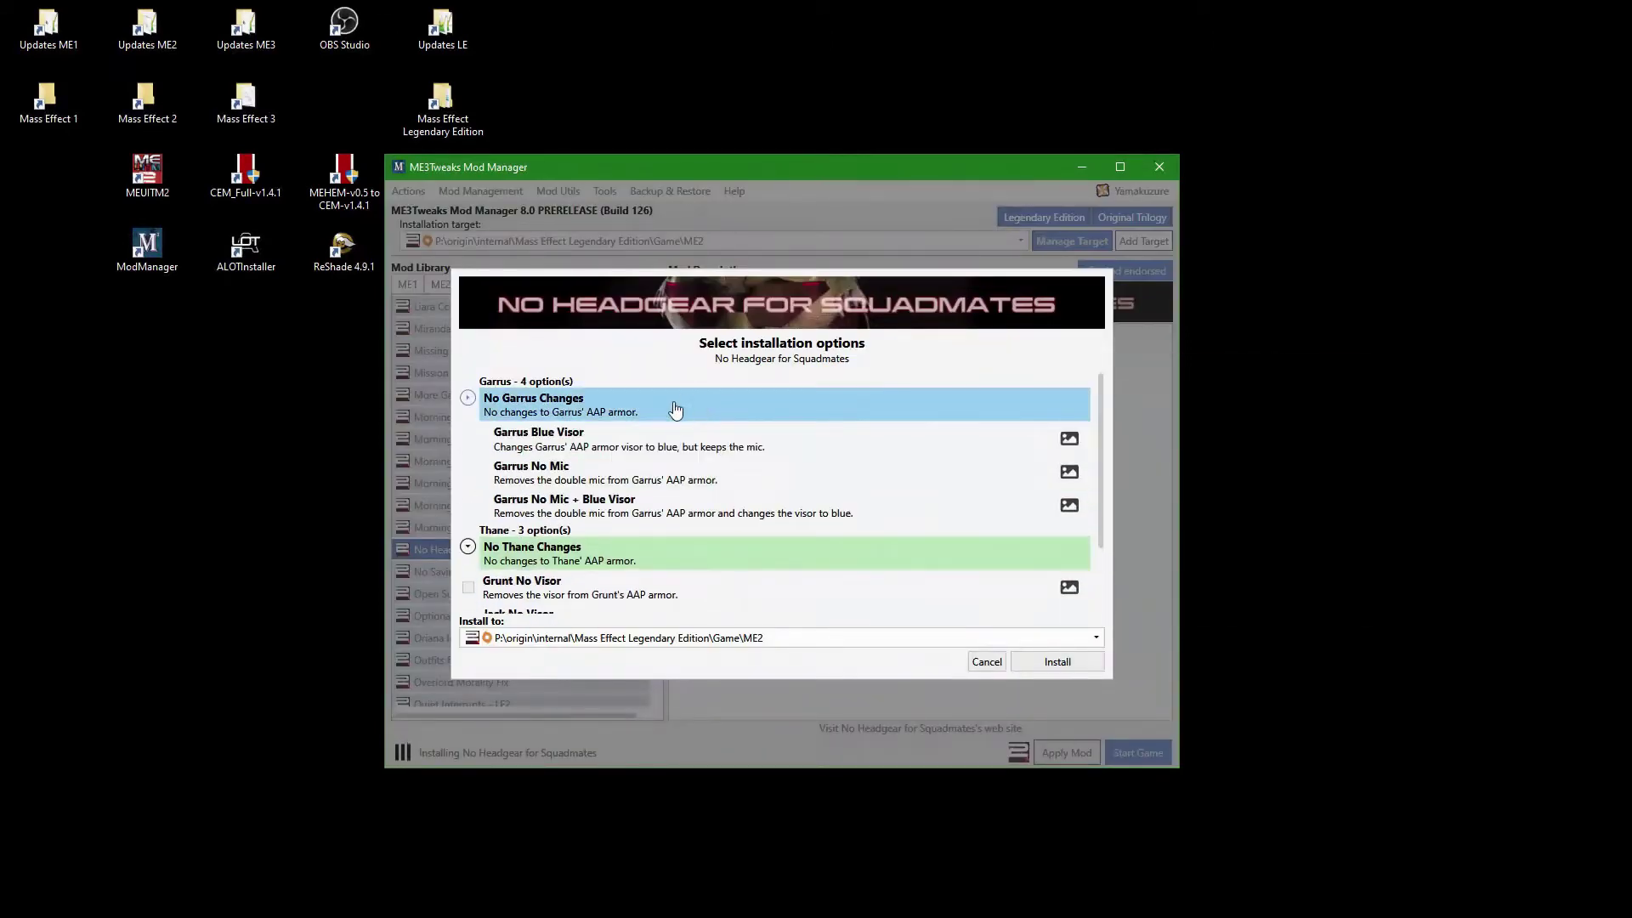
pyautogui.moveTo(678, 439)
pyautogui.click(676, 434)
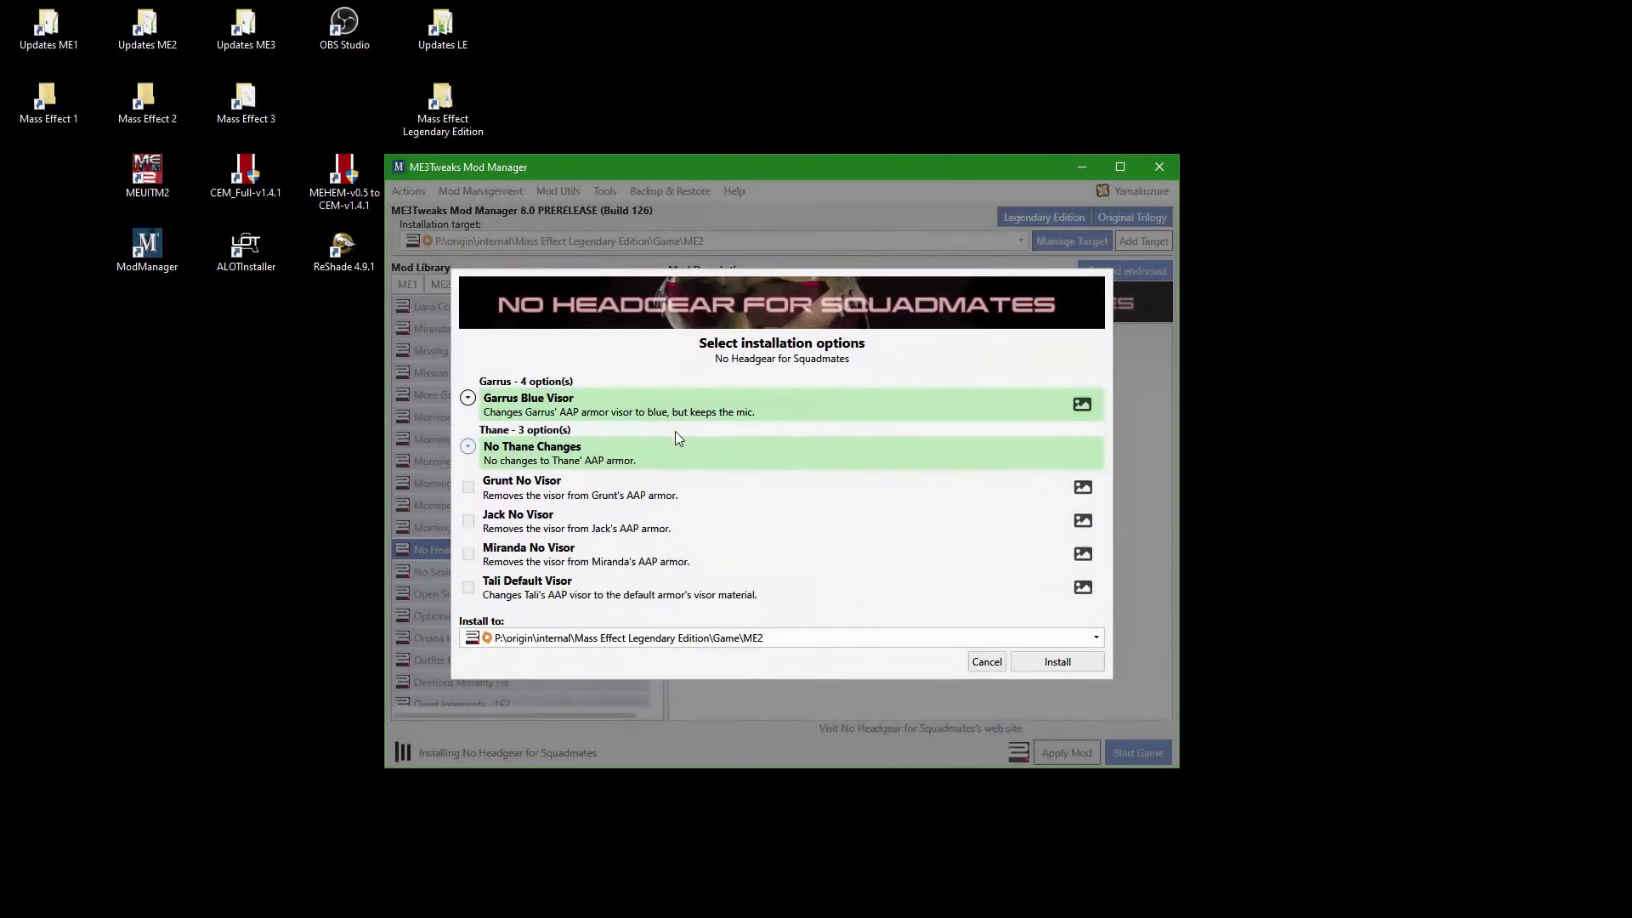
pyautogui.click(672, 457)
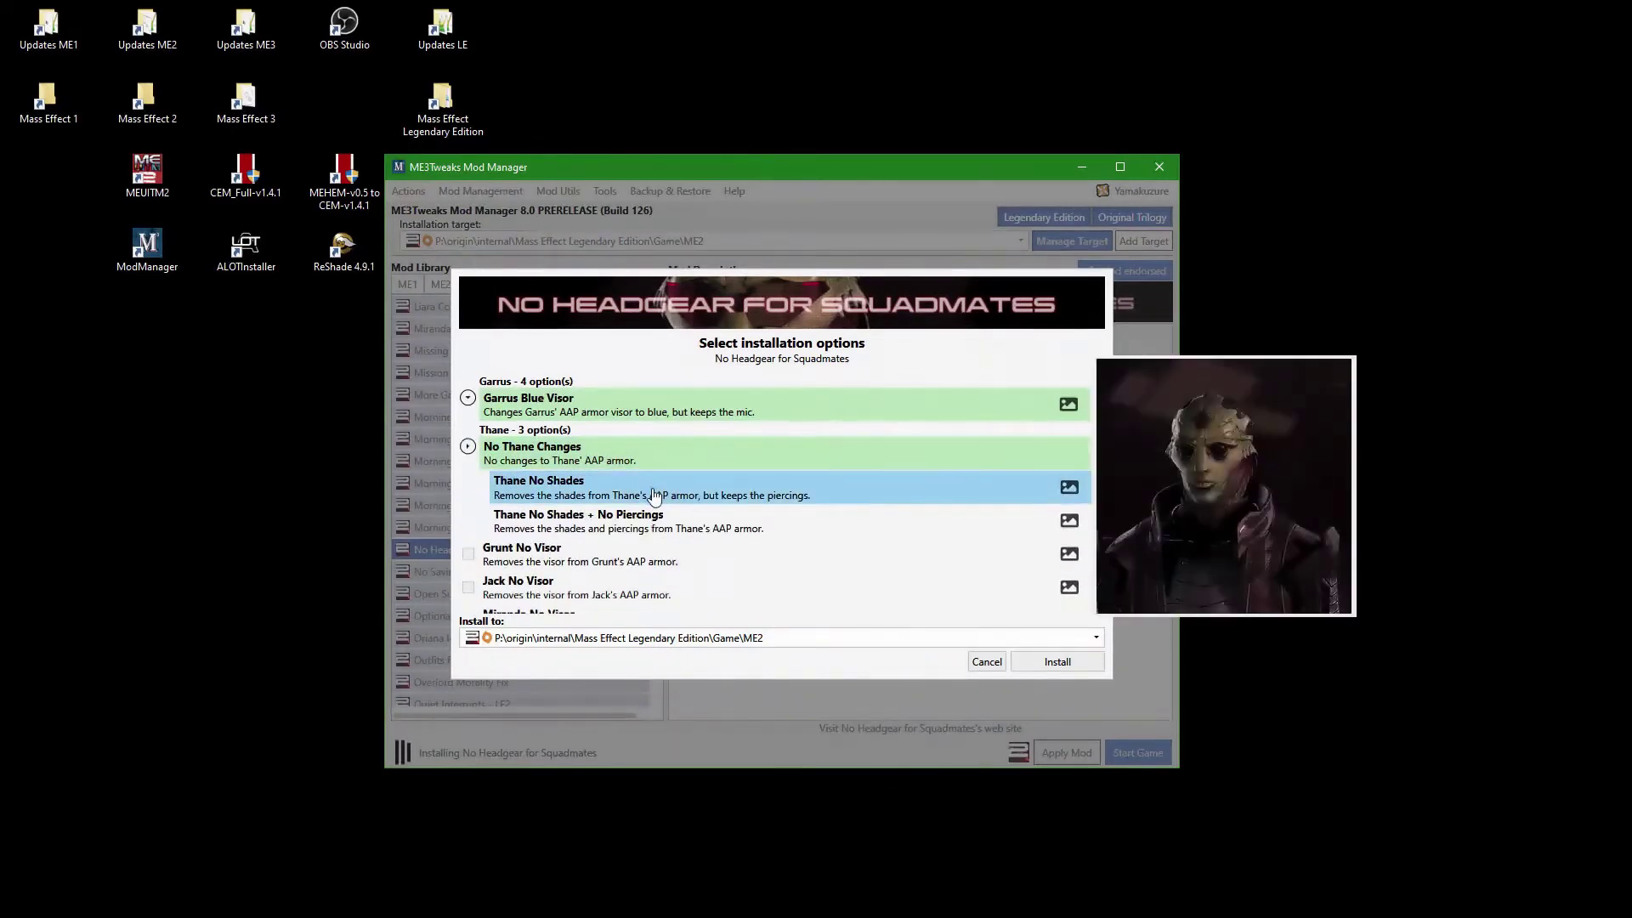
pyautogui.click(656, 486)
pyautogui.moveTo(653, 496)
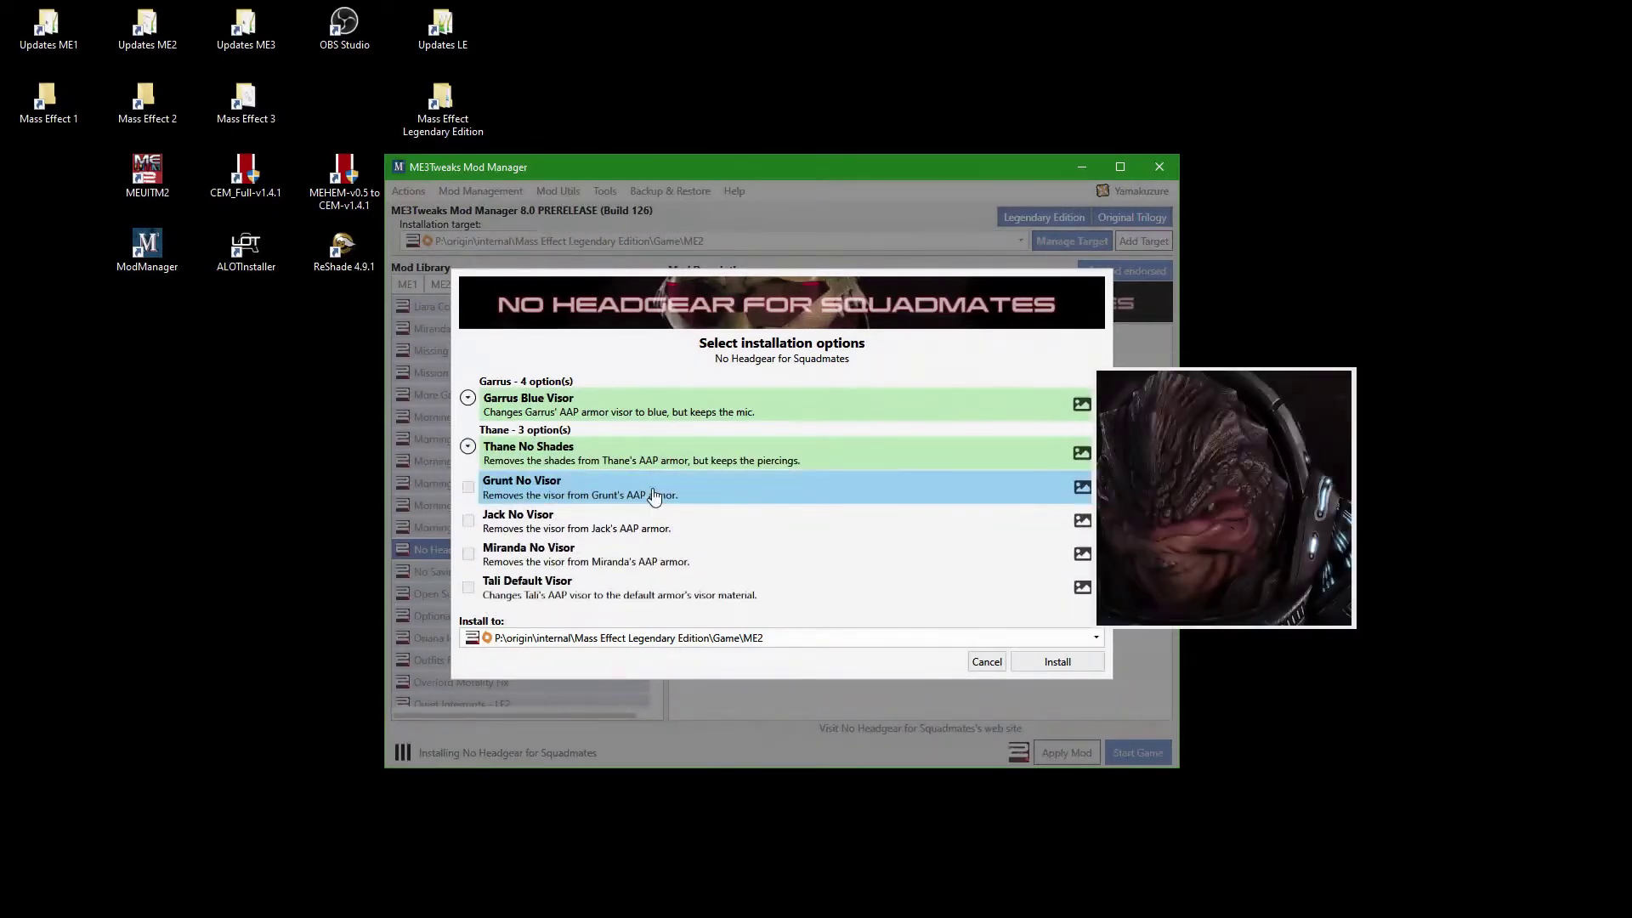
pyautogui.click(468, 488)
pyautogui.click(468, 520)
pyautogui.click(468, 554)
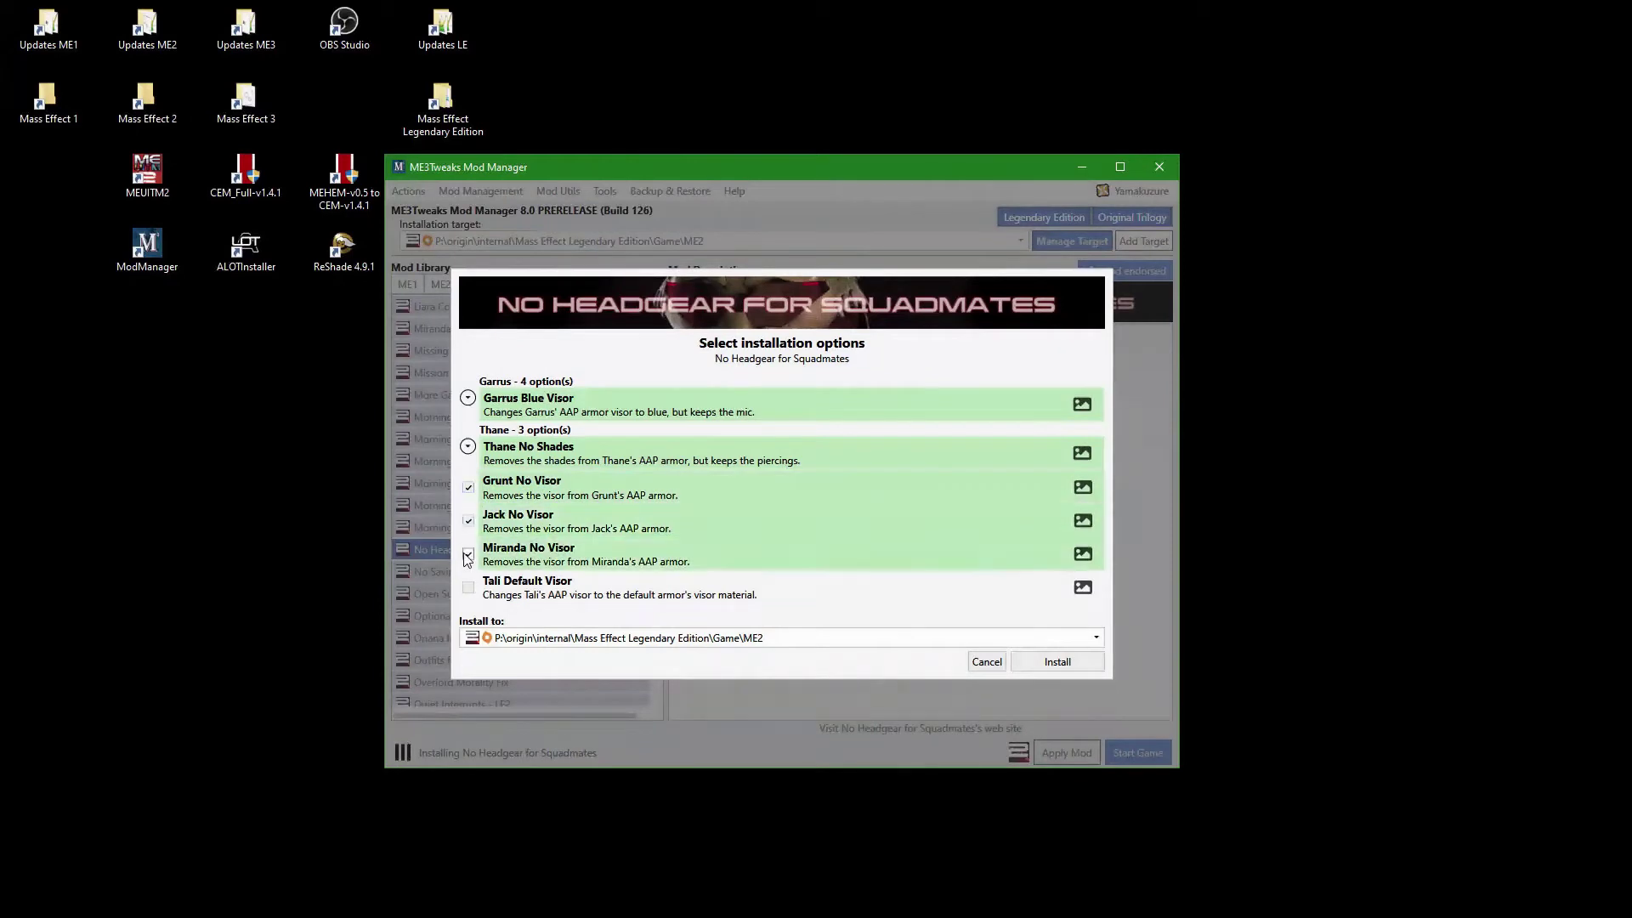
pyautogui.moveTo(782, 481)
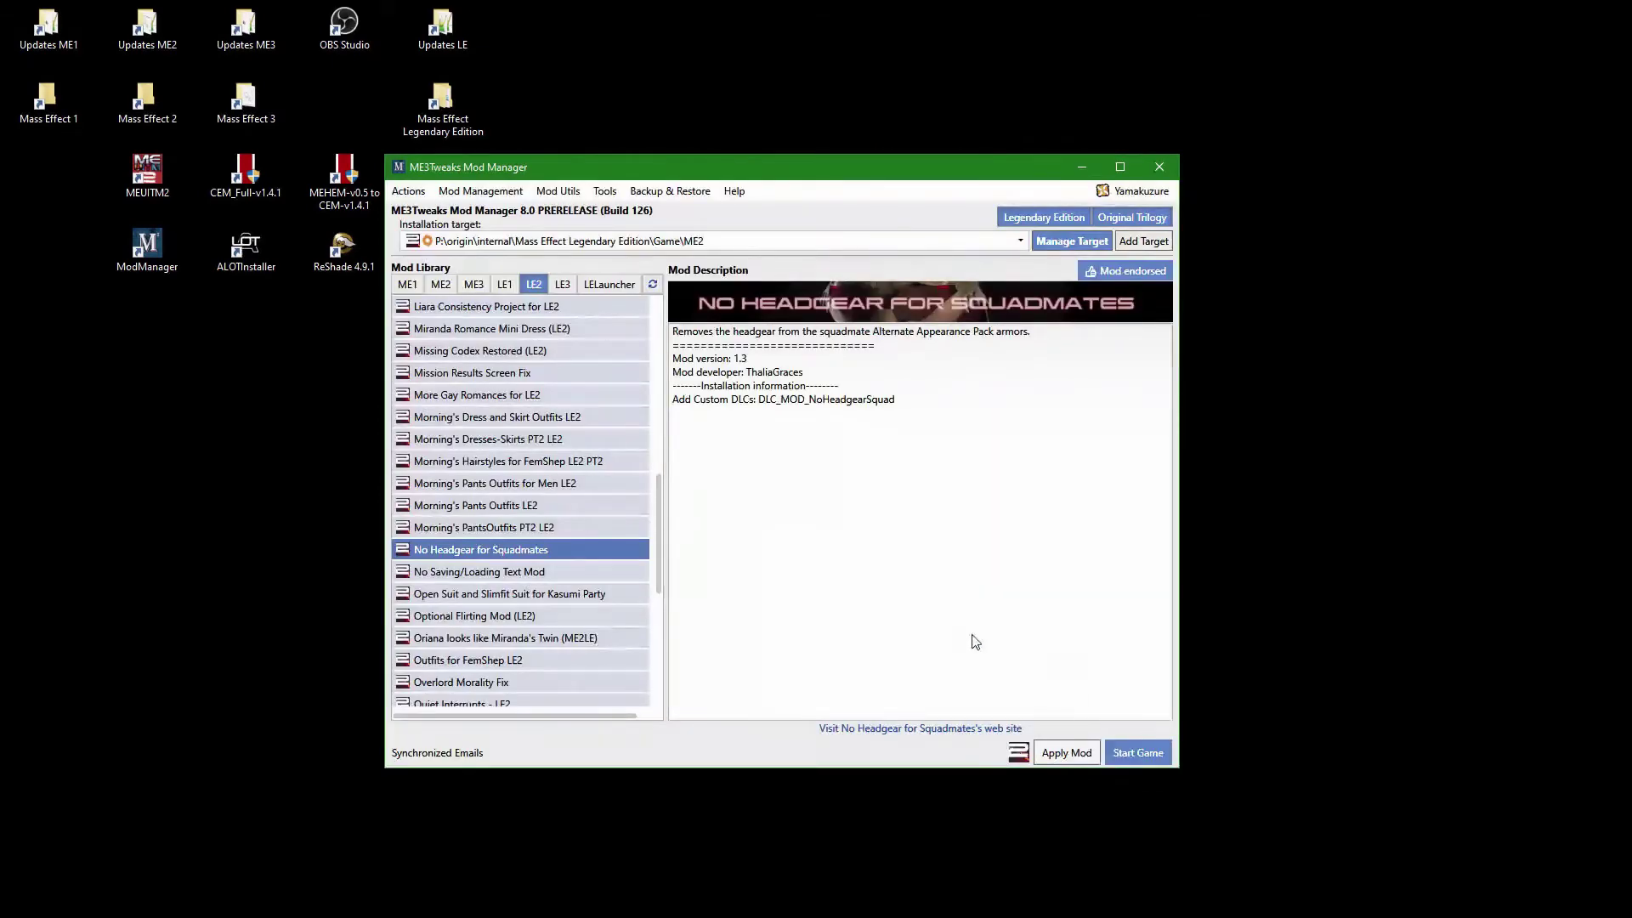
# Install Casual Hubs for LE2 with Miranda's Cerberus Uniform left out.
pyautogui.scroll(15, 553, 442)
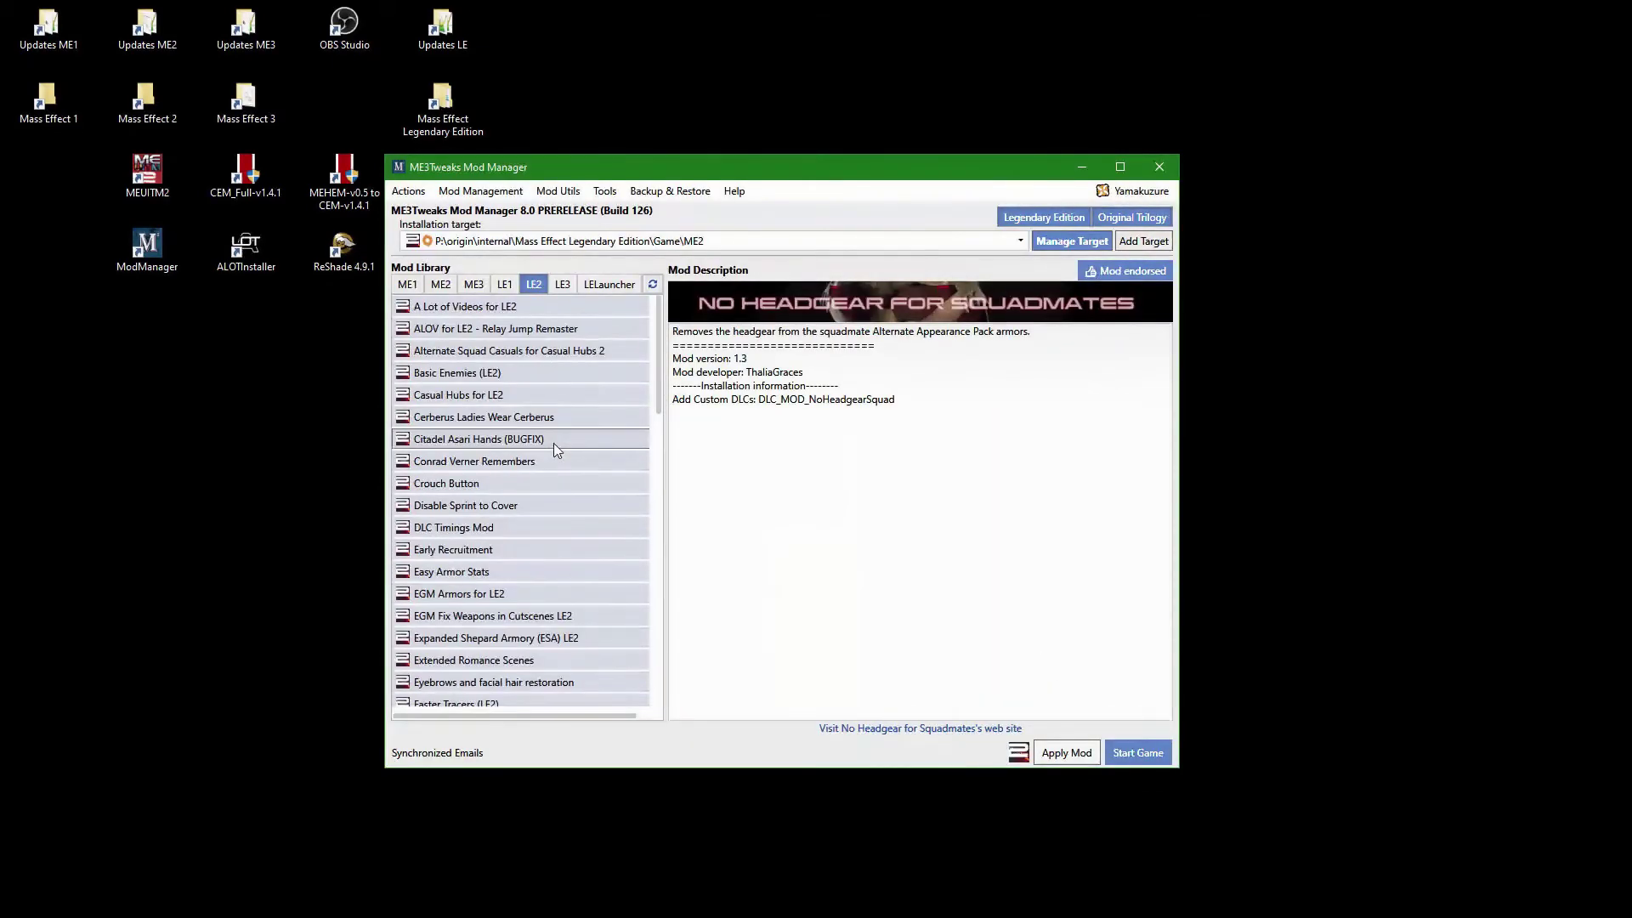
pyautogui.doubleClick(549, 396)
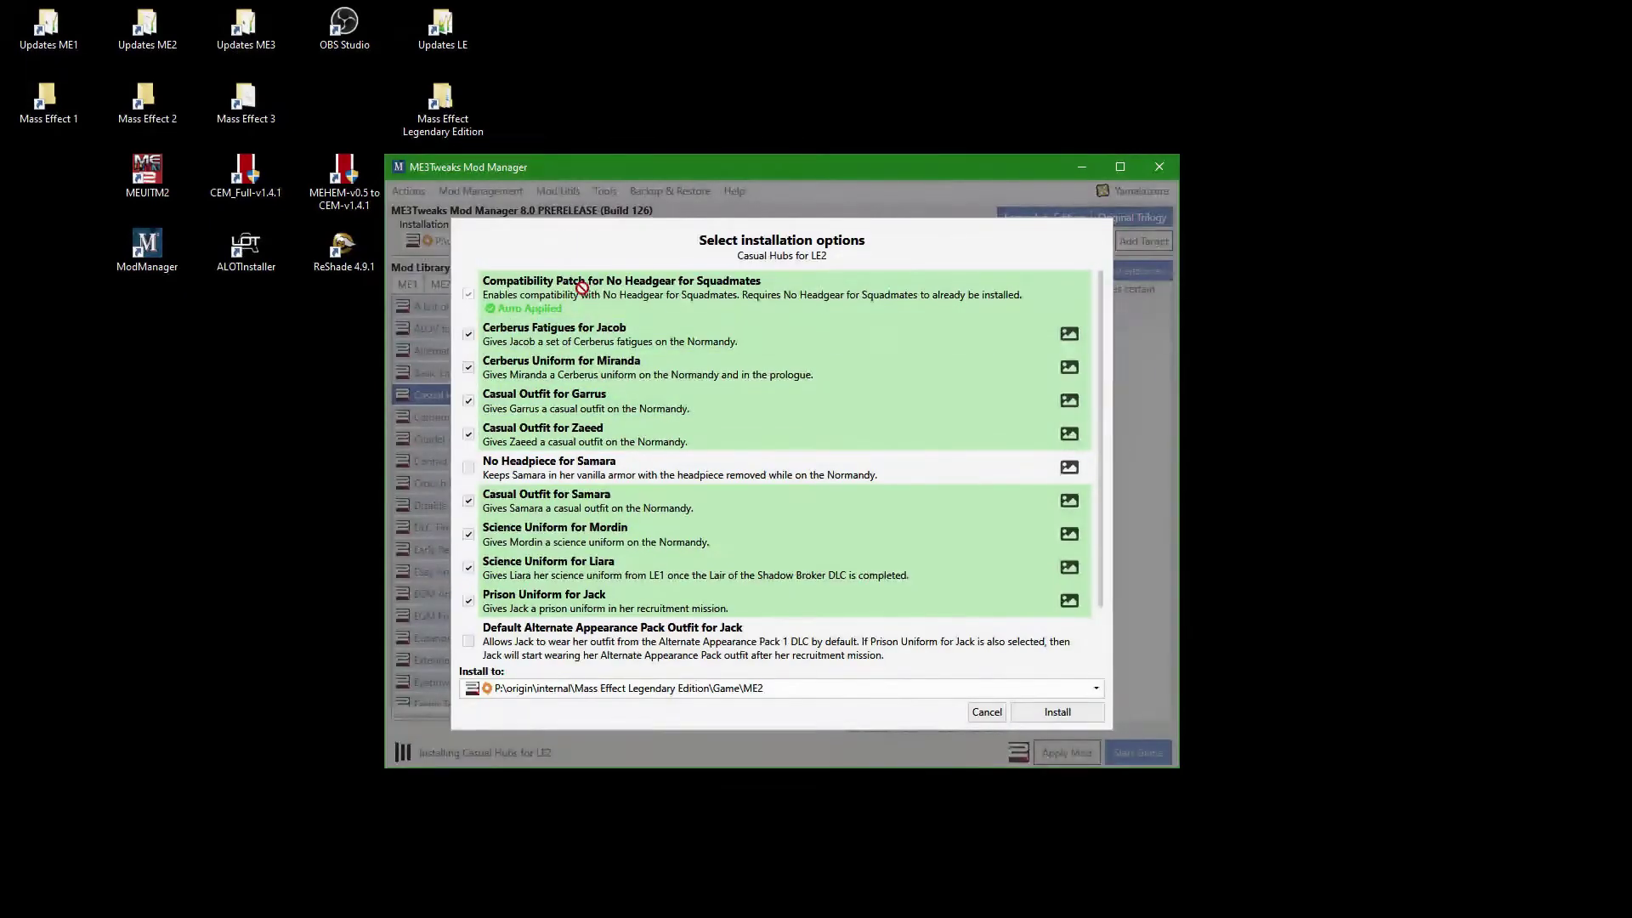
pyautogui.click(468, 369)
pyautogui.scroll(-2, 747, 466)
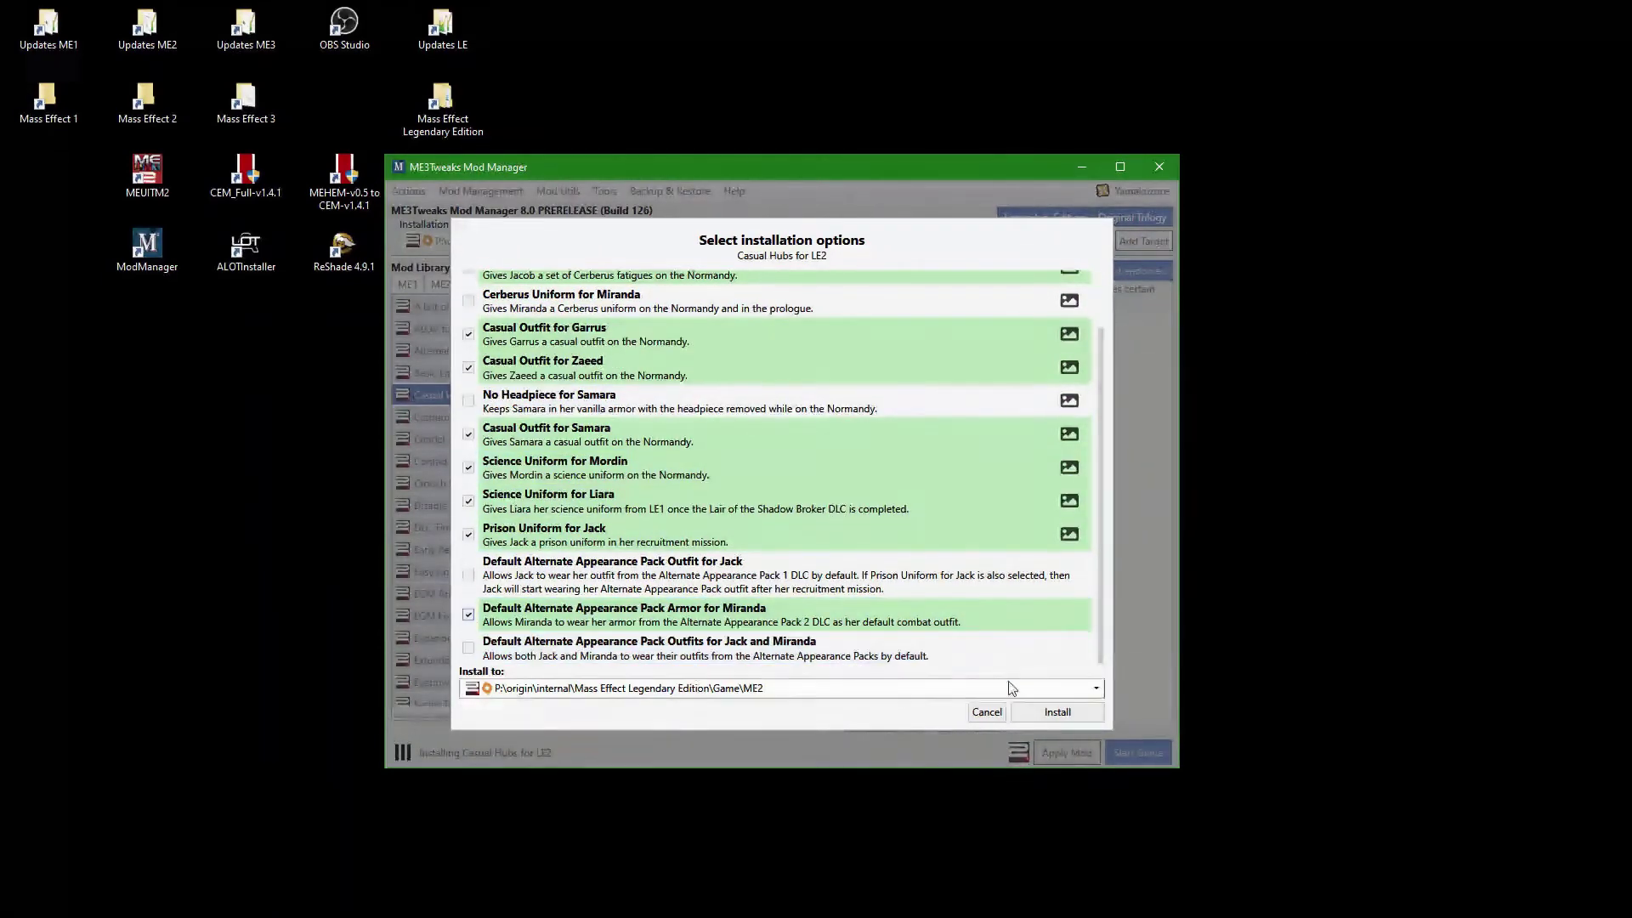
pyautogui.click(1043, 717)
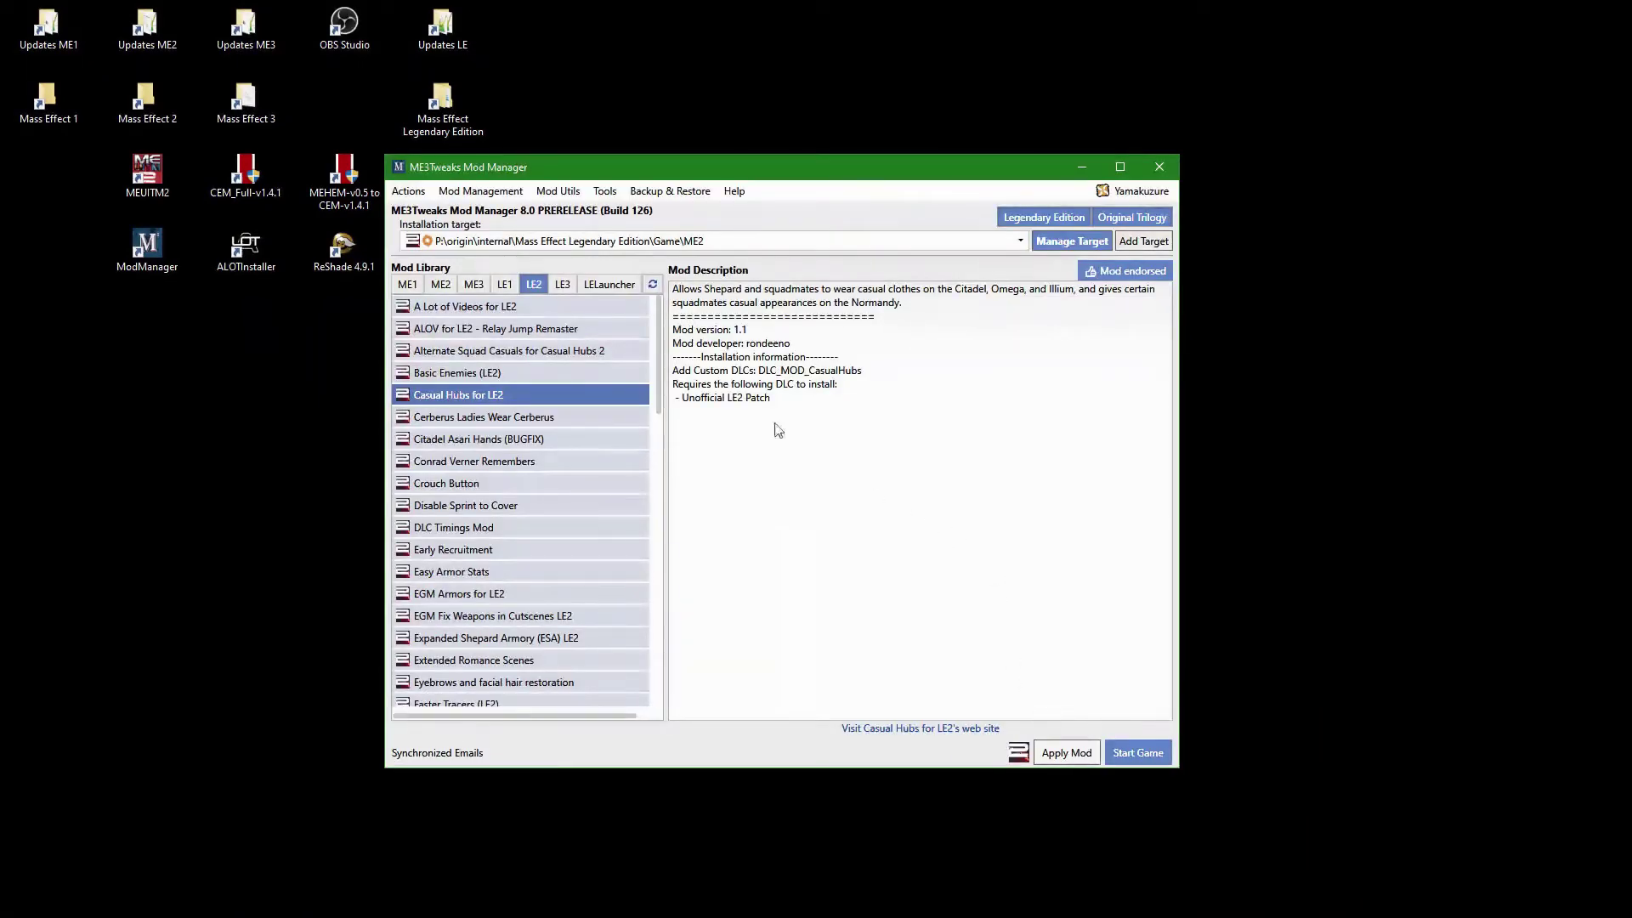
# Configure DLC Timings Mod with Overlord Post Horizon and Arrival Post Horizon (Vanilla).
pyautogui.doubleClick(502, 354)
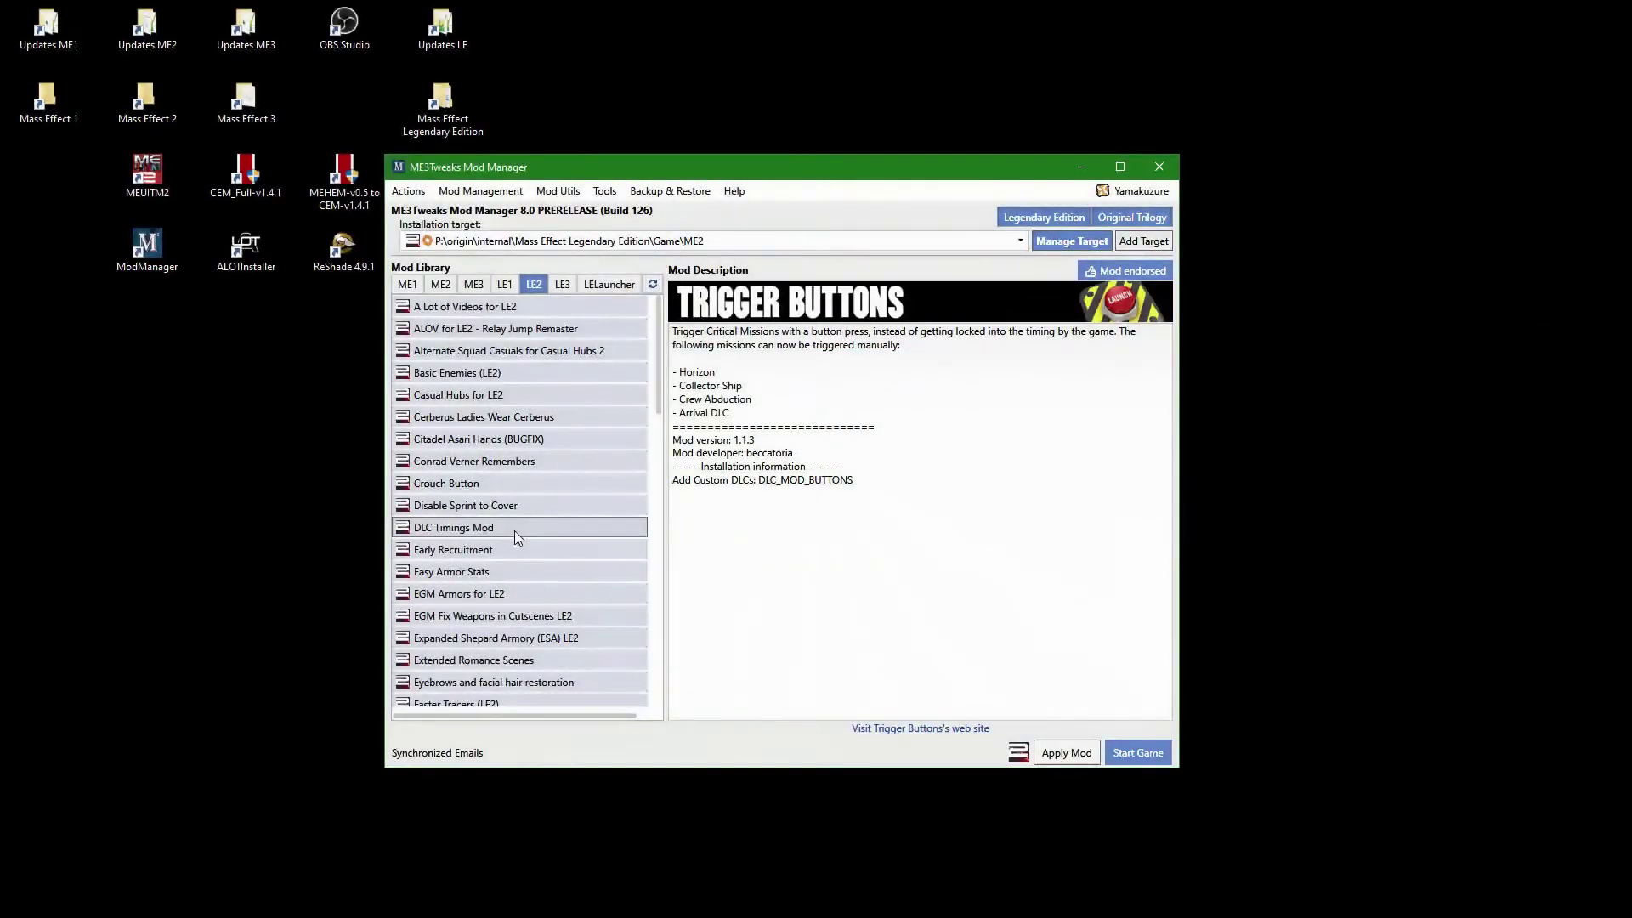
pyautogui.doubleClick(513, 530)
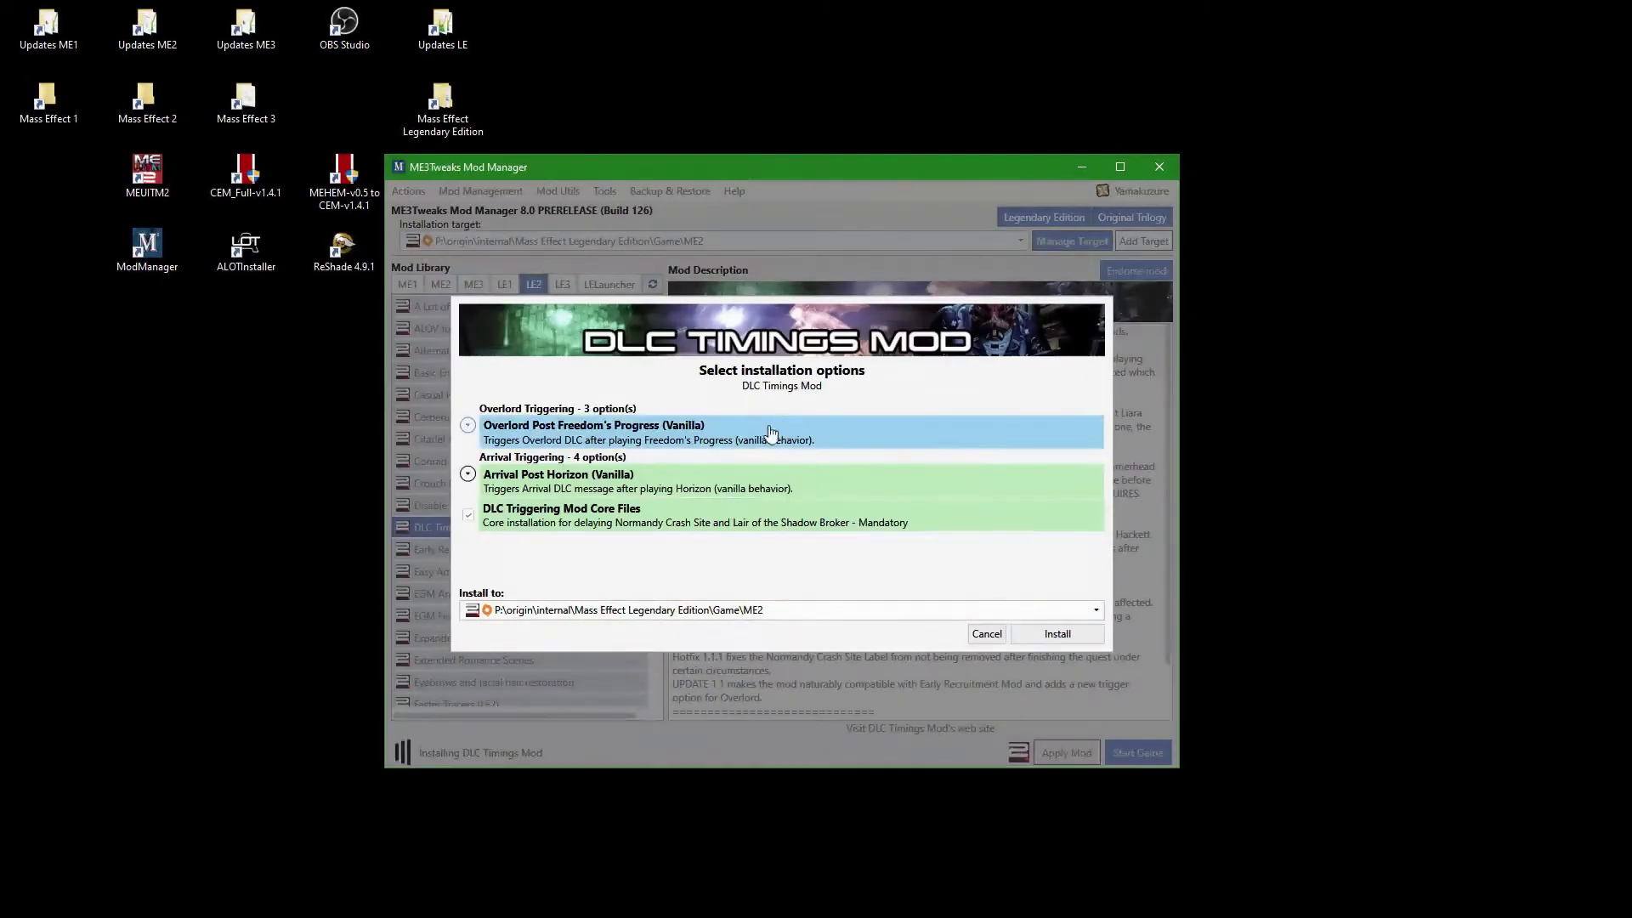
pyautogui.click(744, 435)
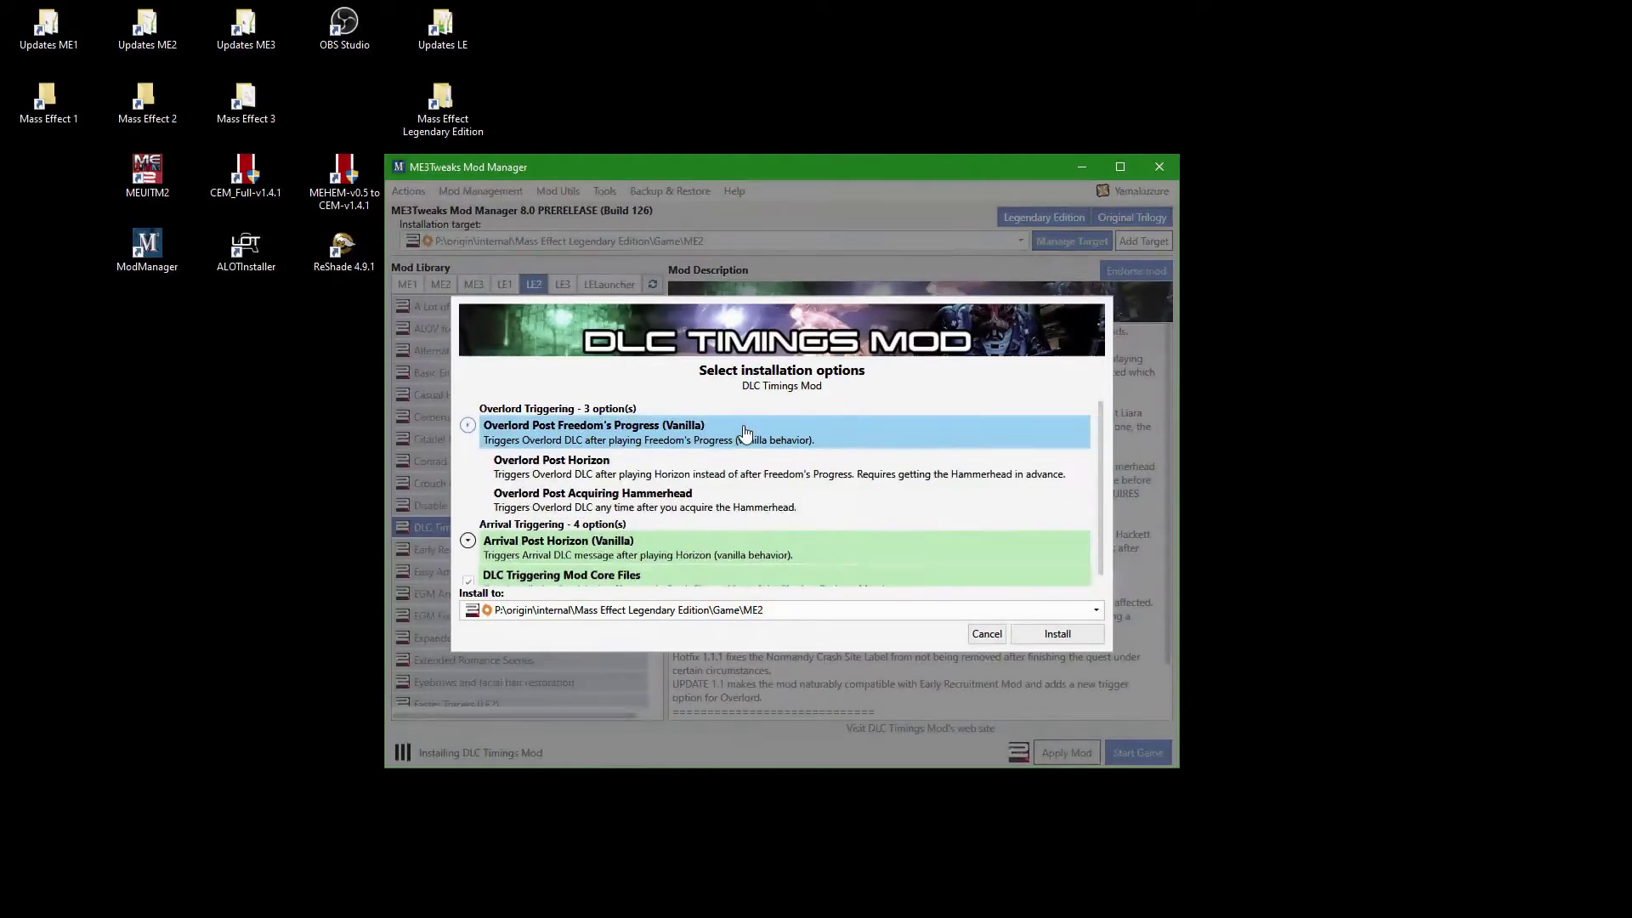
pyautogui.click(684, 469)
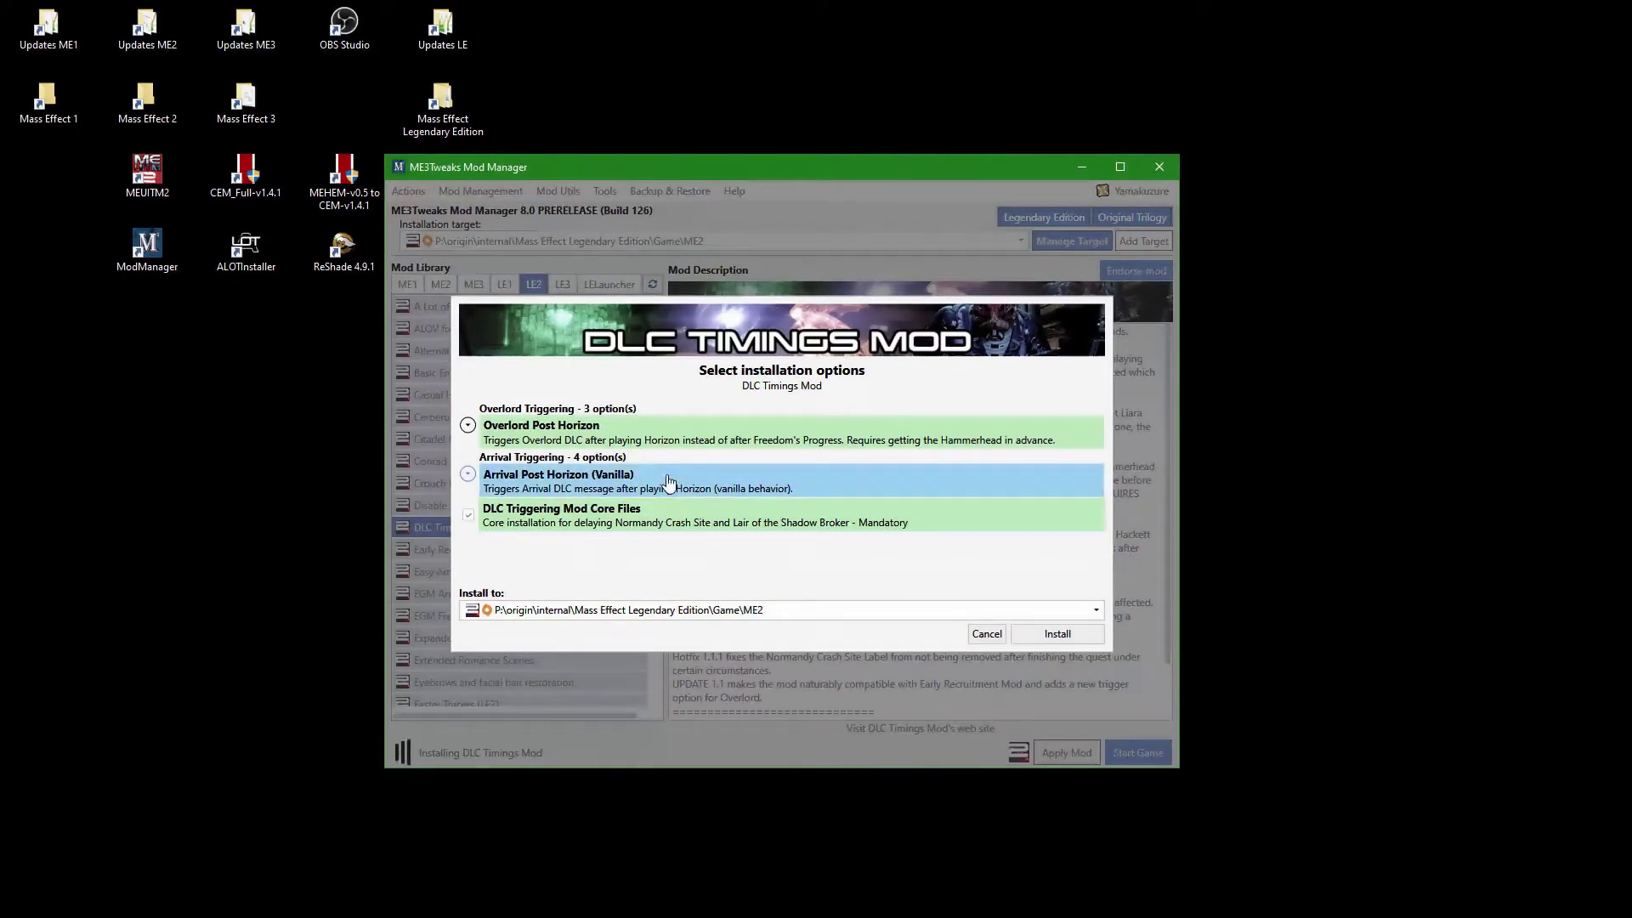
pyautogui.click(669, 483)
pyautogui.scroll(-1, 691, 484)
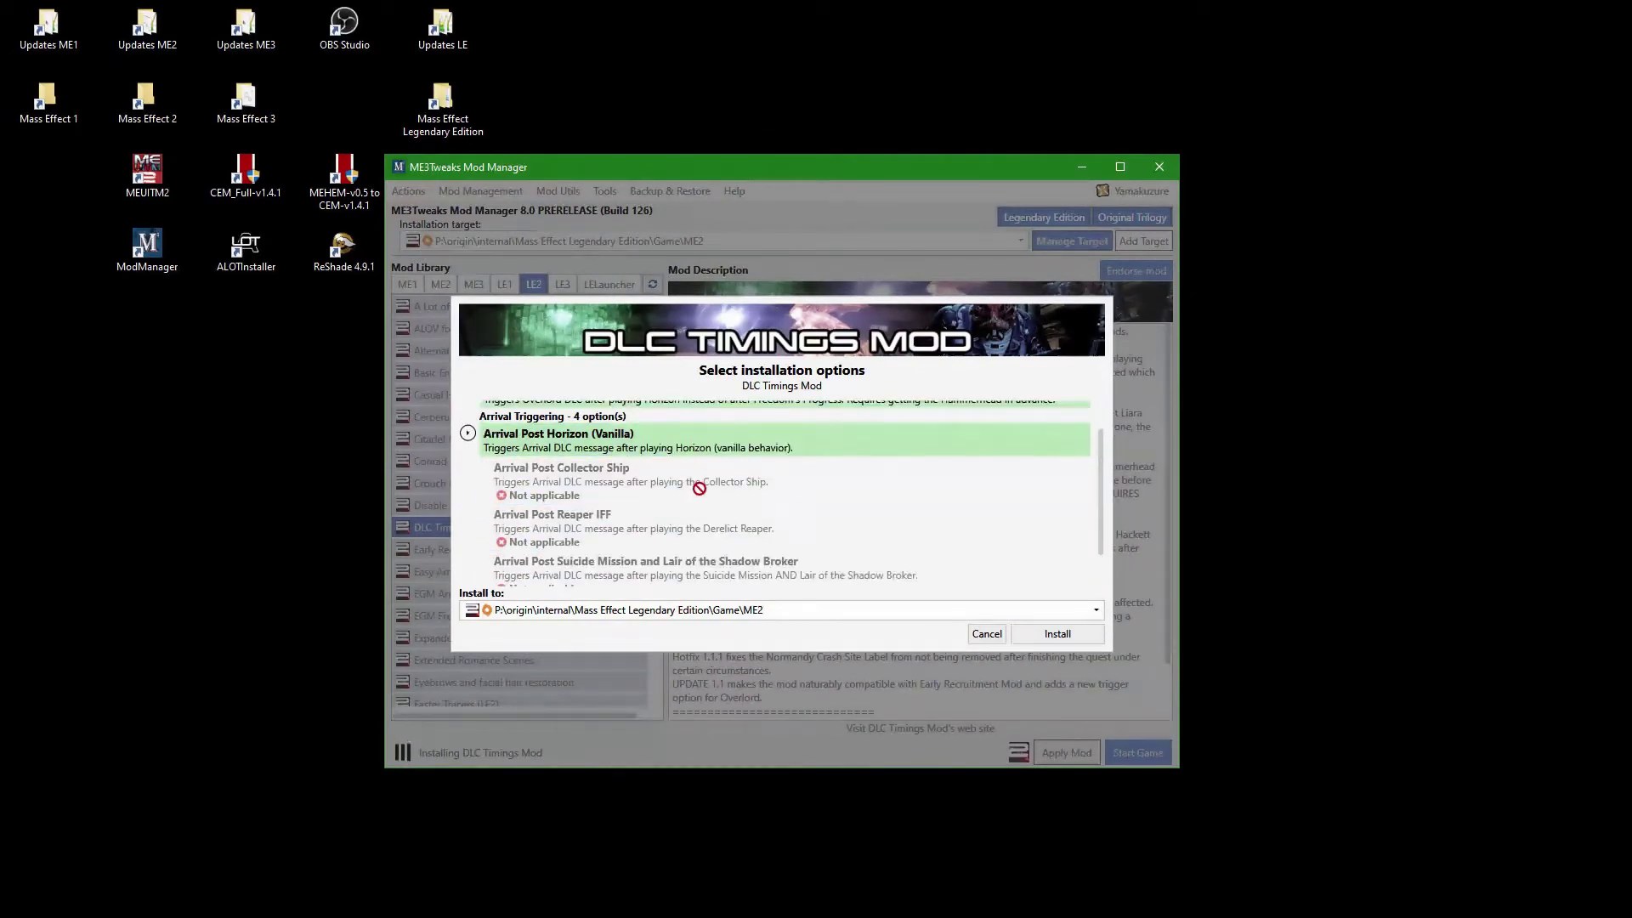
pyautogui.click(646, 442)
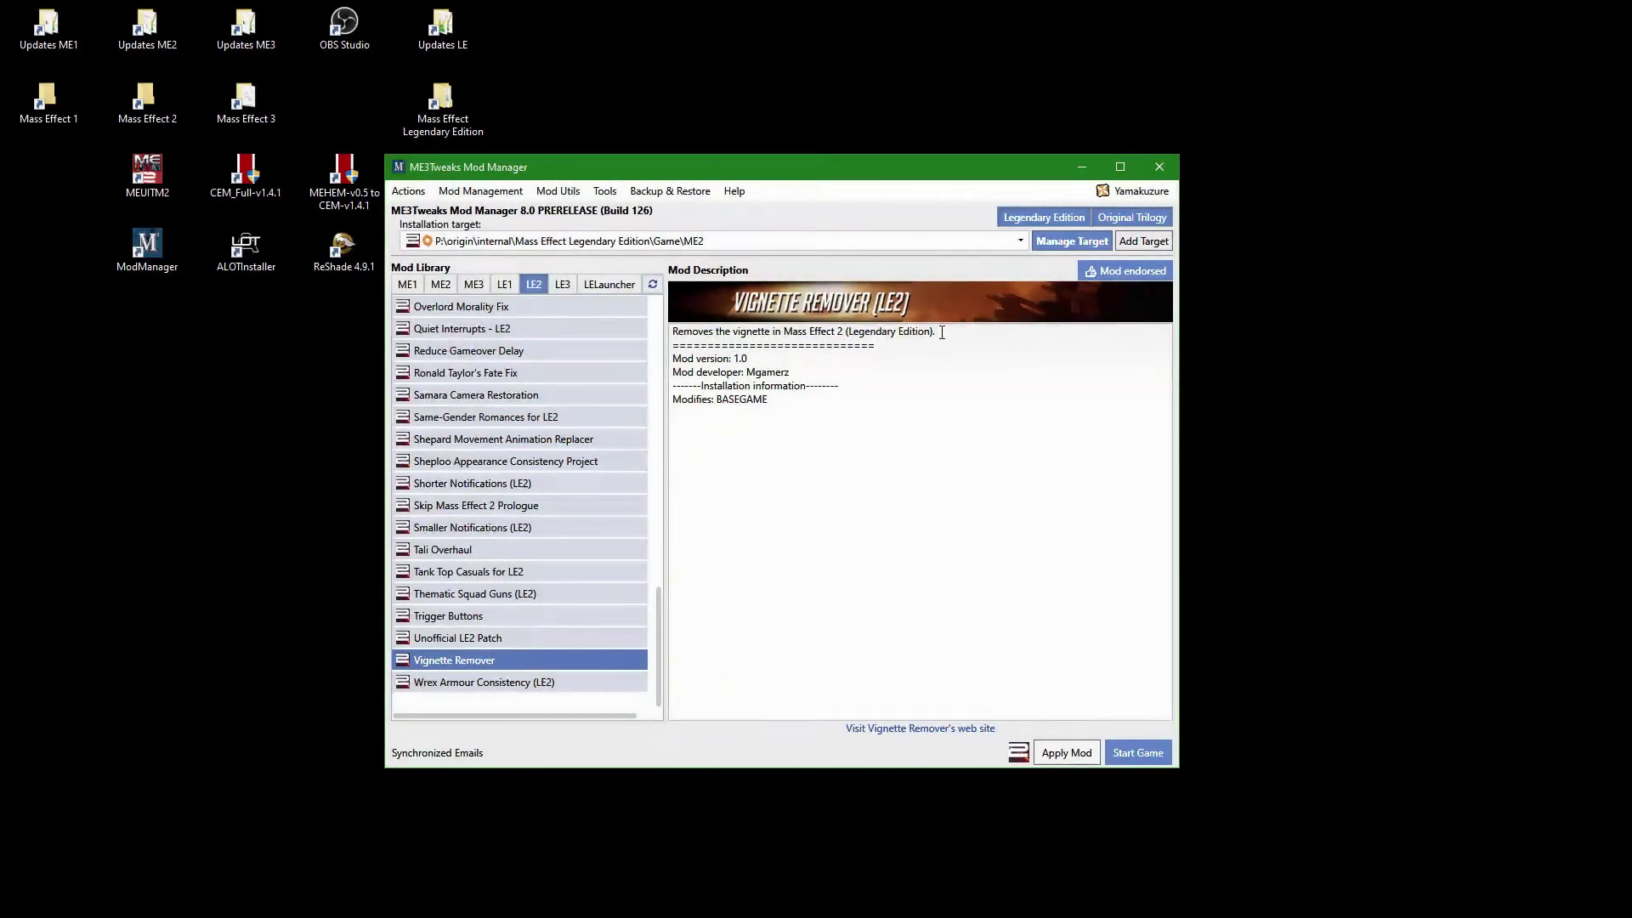
# Install the PNG ScreenShots ASI for Mass Effect 2 LE through the target's ASI Manager.
pyautogui.click(1063, 241)
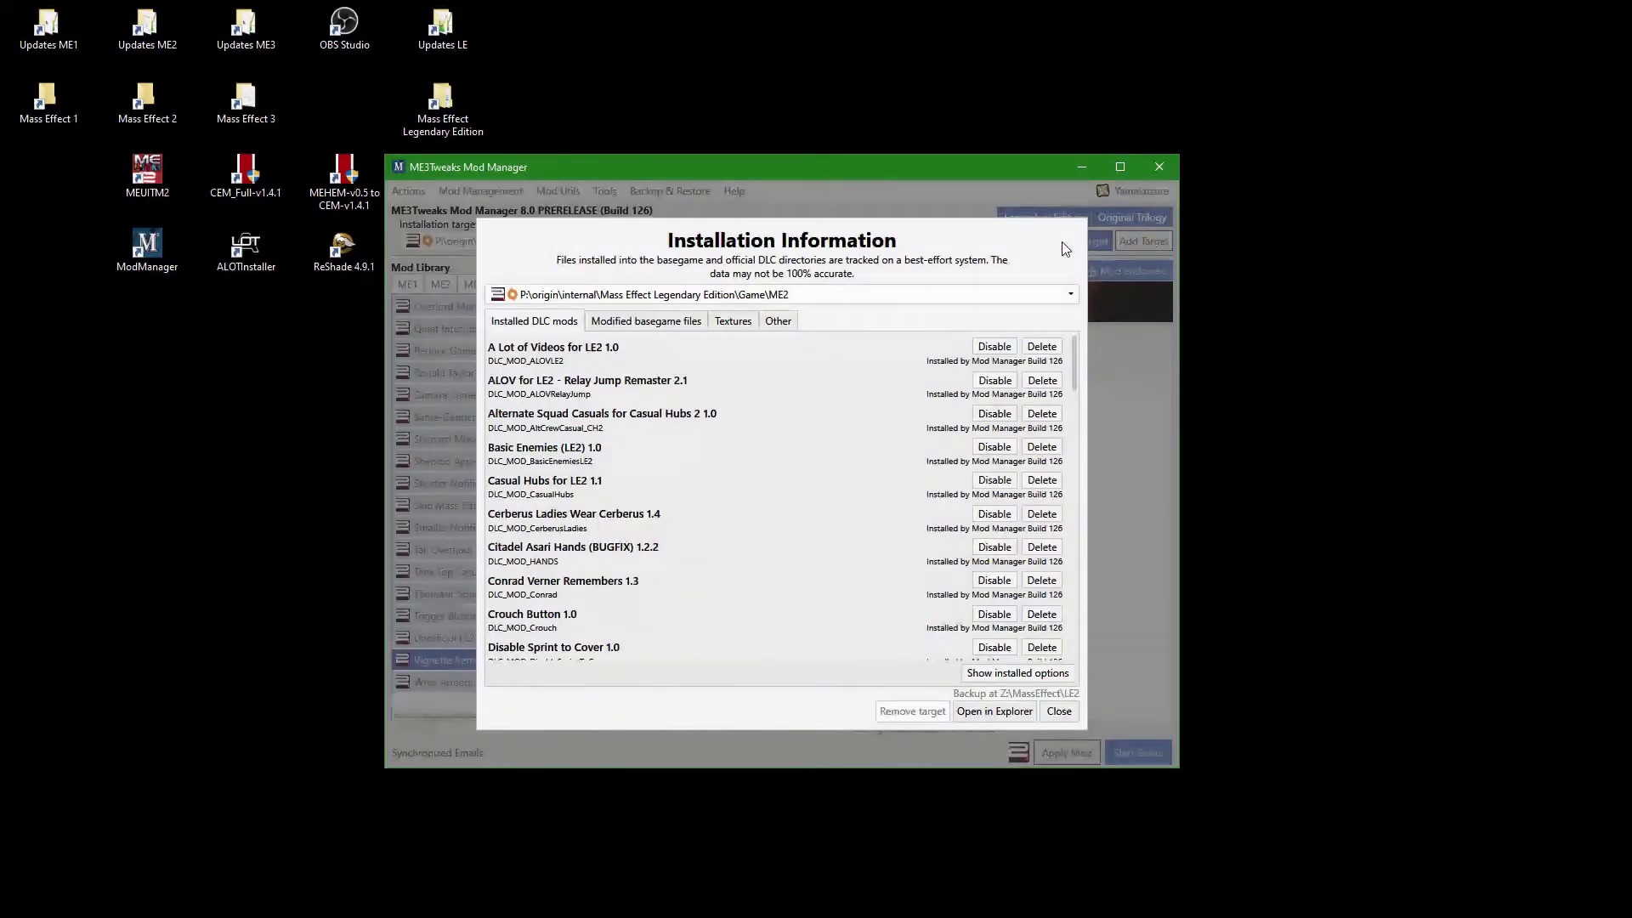
pyautogui.click(773, 324)
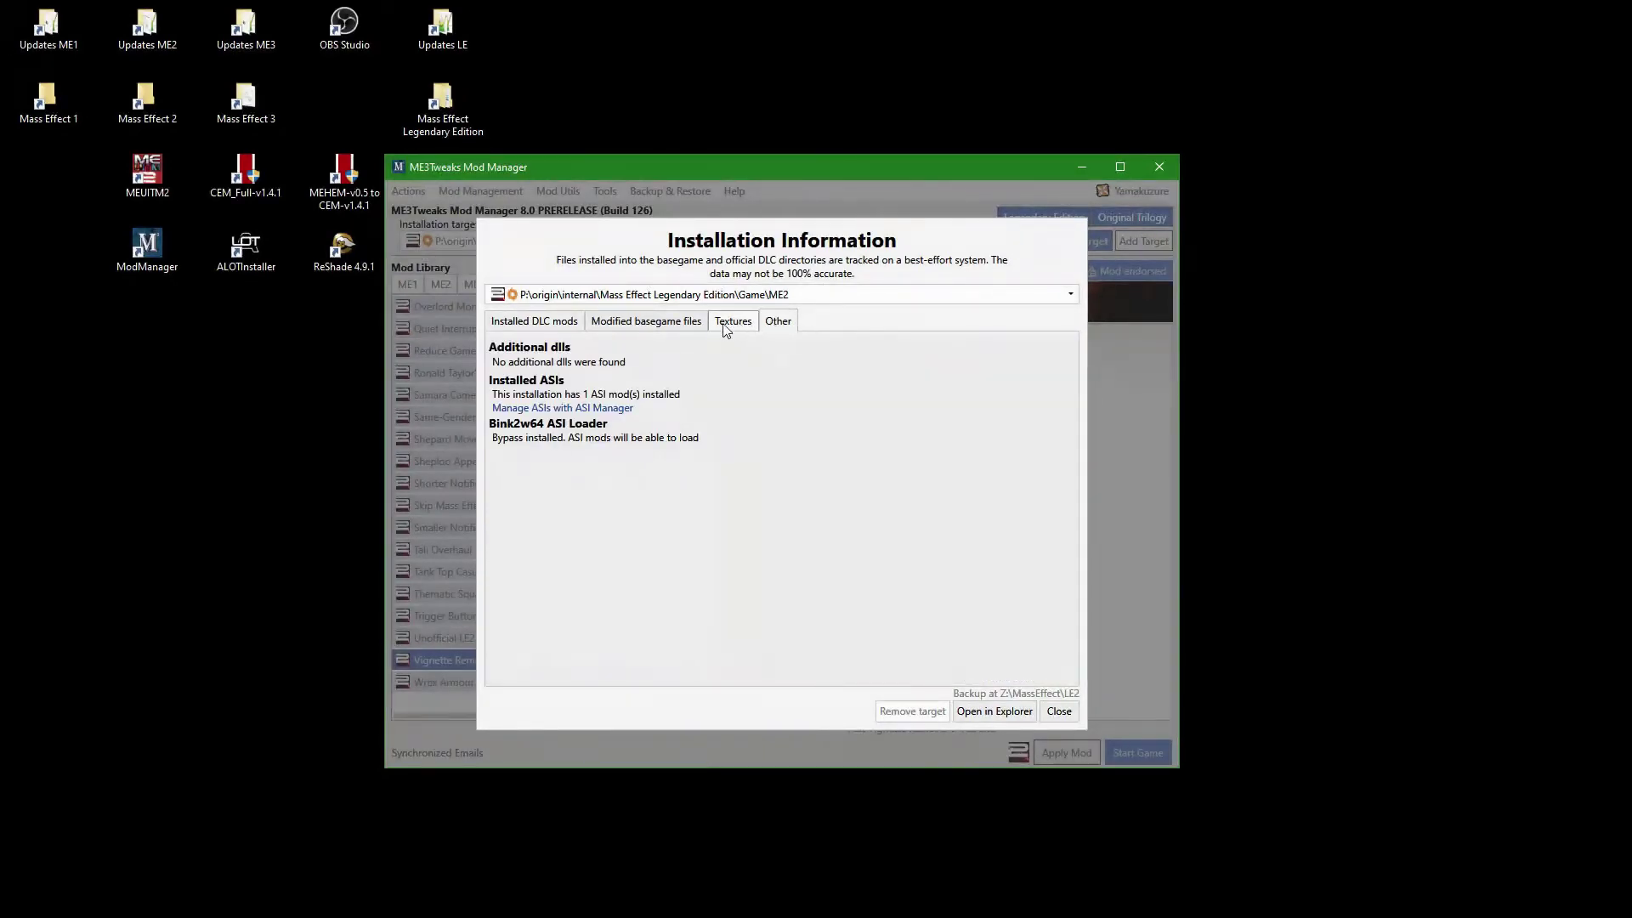
pyautogui.click(613, 409)
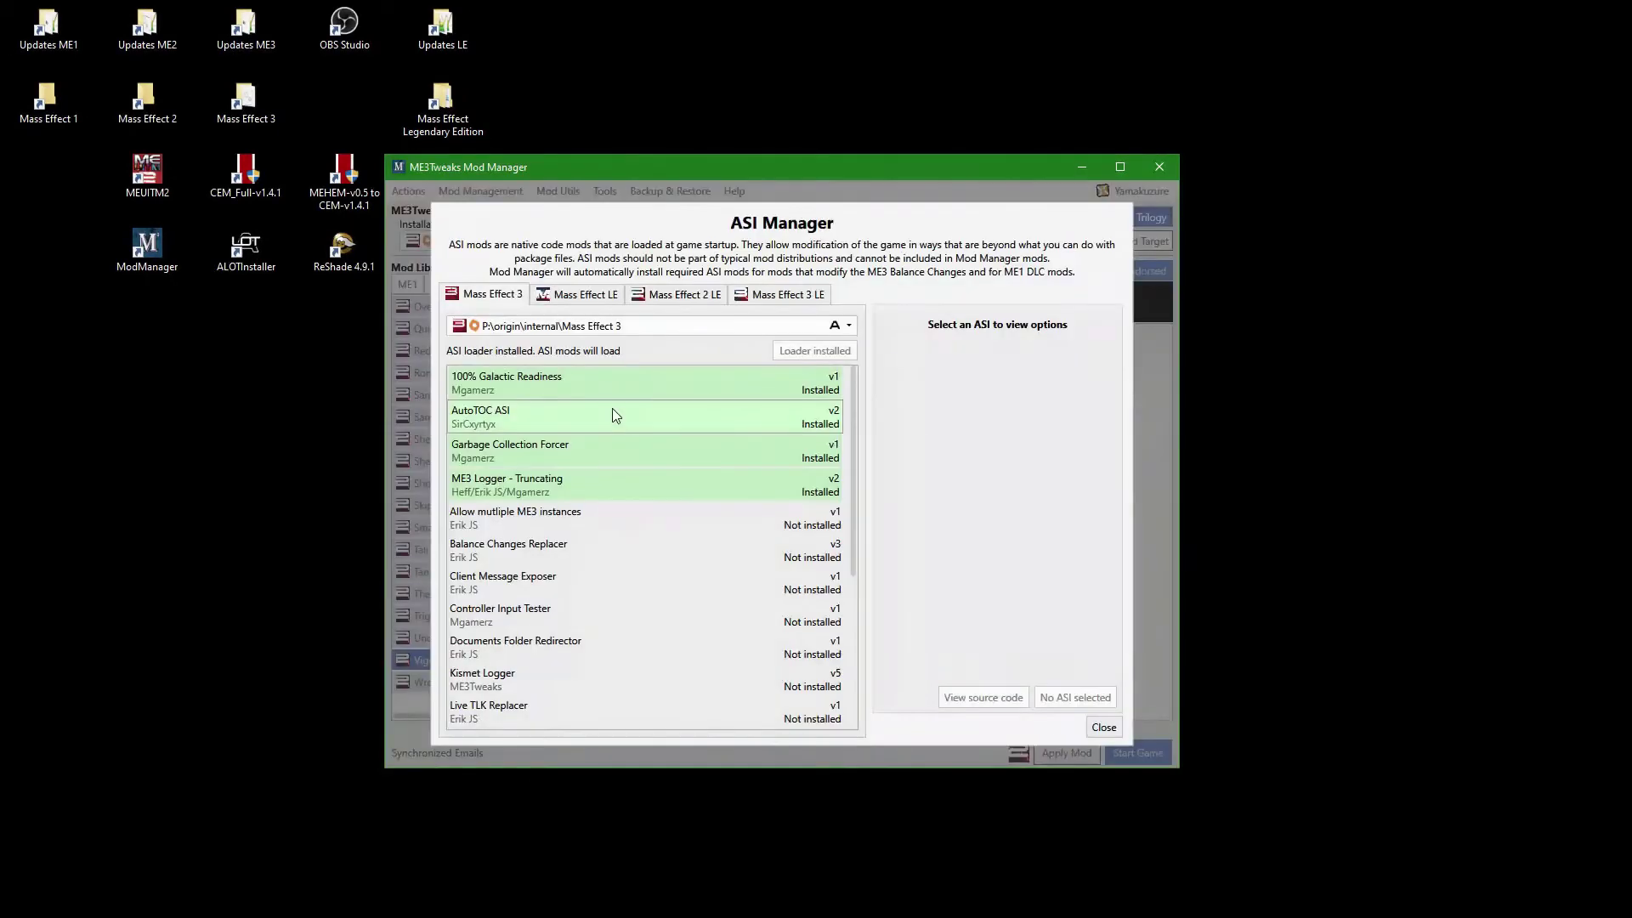
pyautogui.click(690, 305)
pyautogui.click(542, 514)
pyautogui.click(1105, 701)
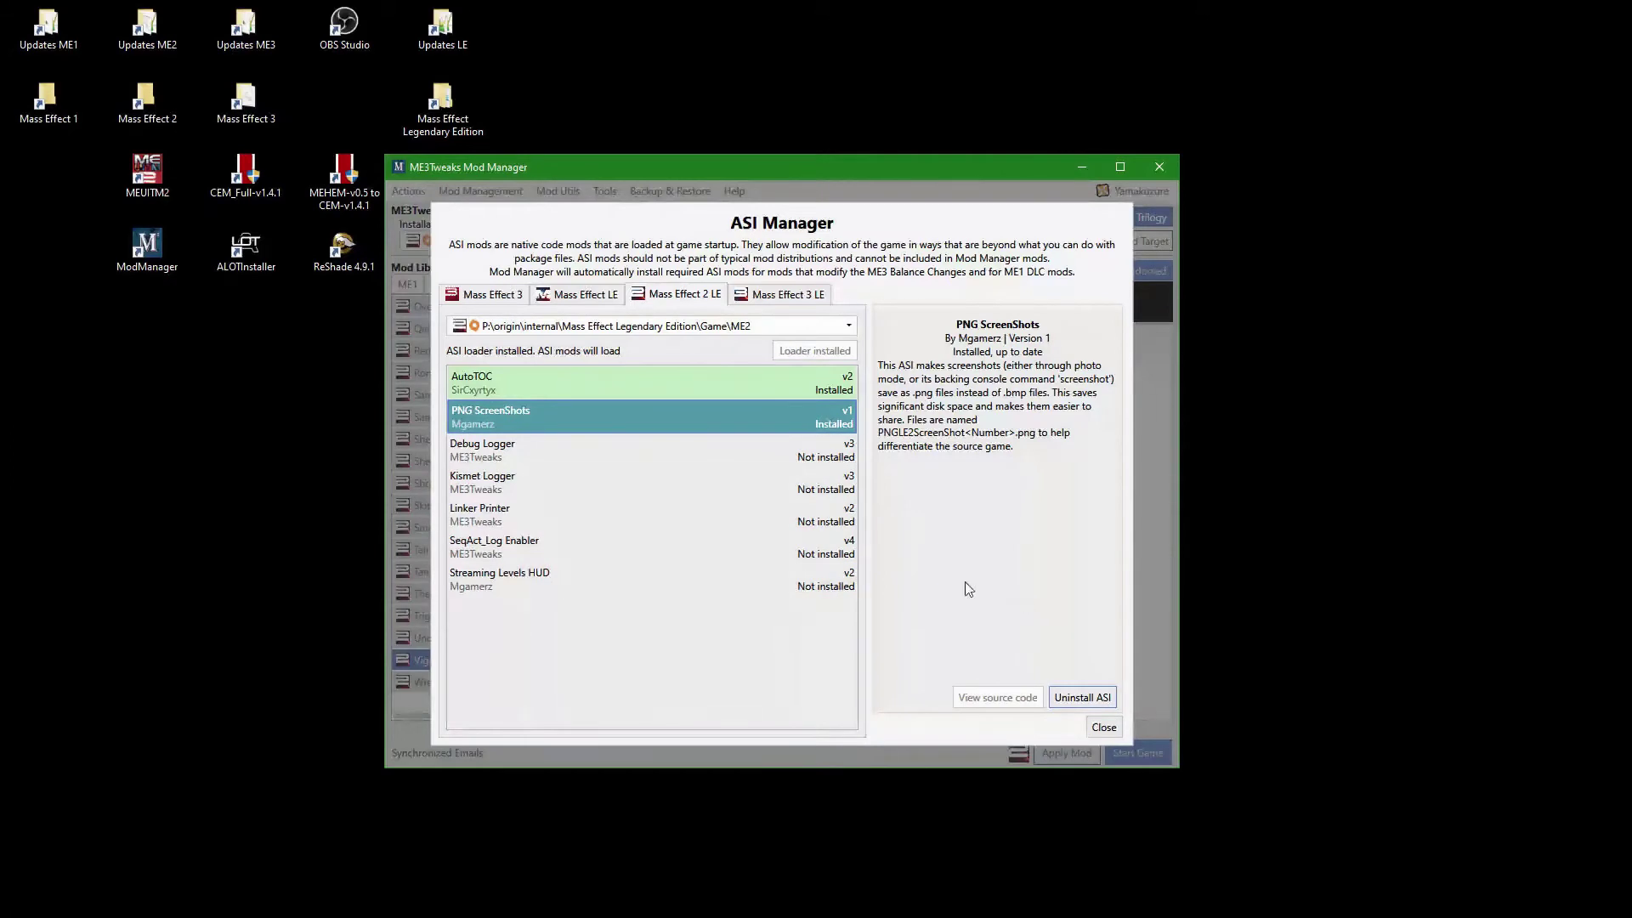
pyautogui.click(1103, 728)
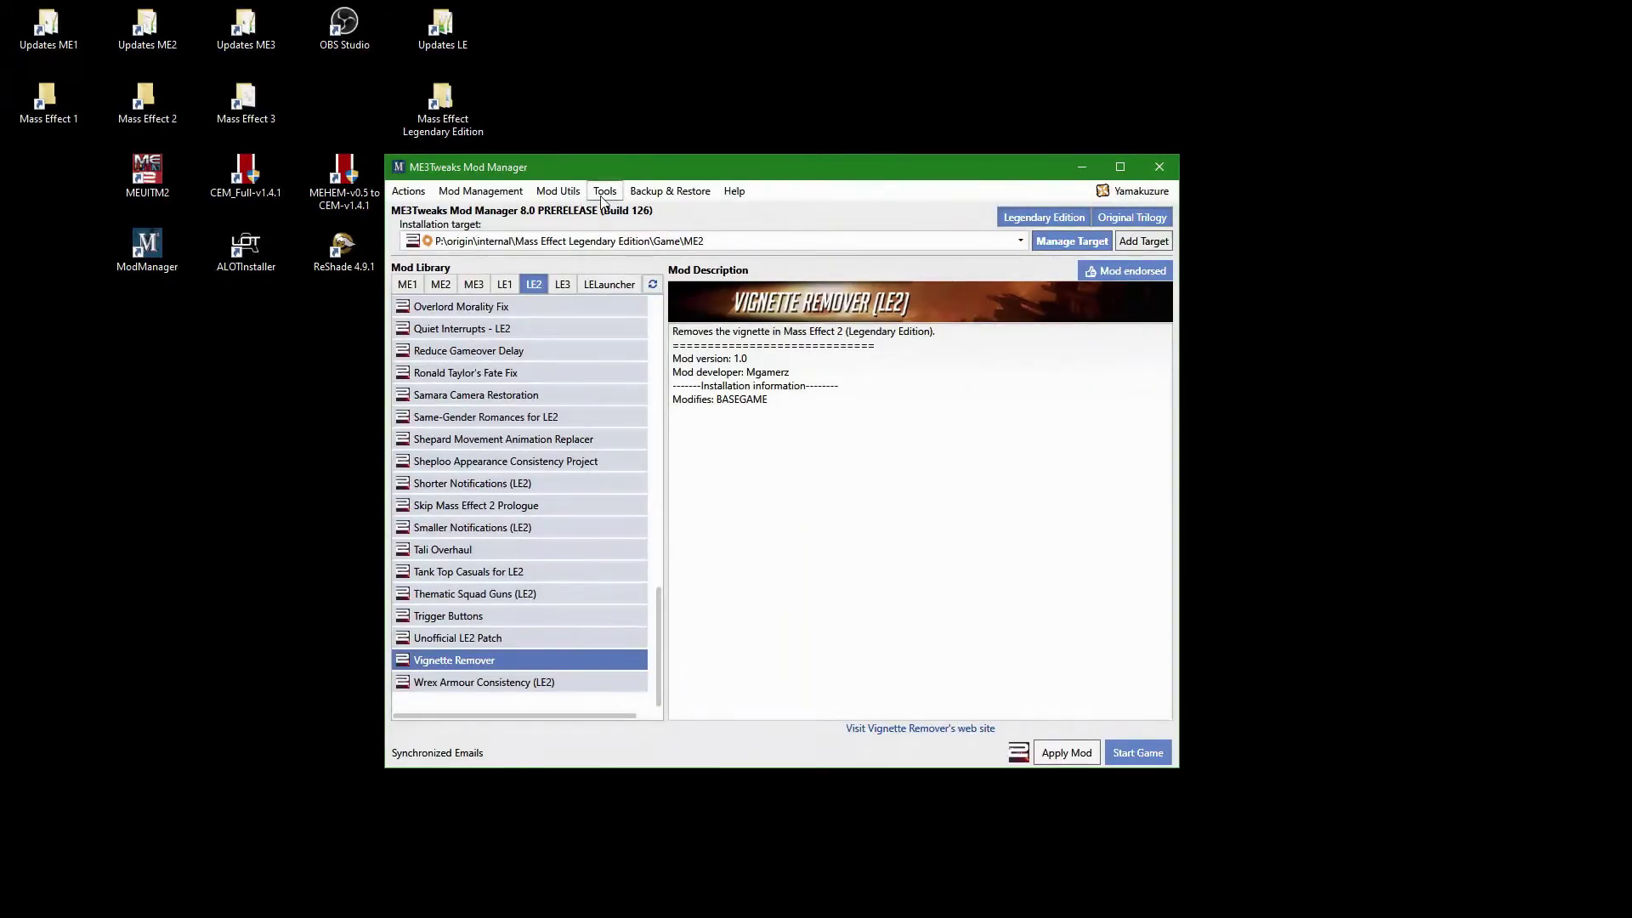
# Launch Mass Effect Modder for Legendary Edition and open its Mass Effect 2 Mods Installer.
pyautogui.click(603, 197)
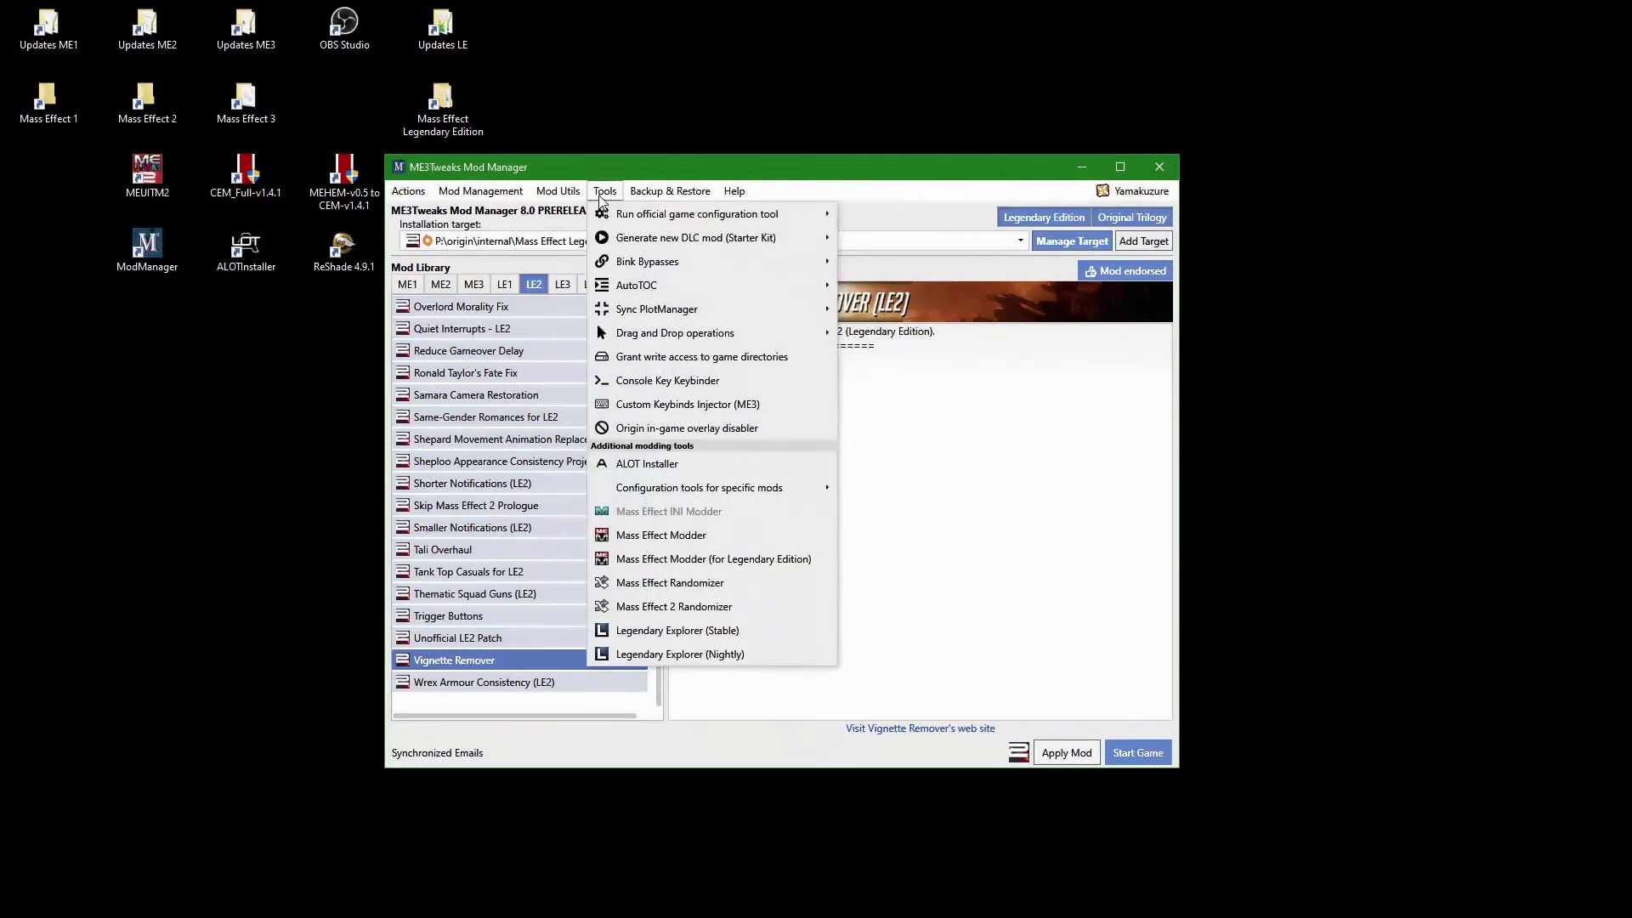
pyautogui.click(696, 564)
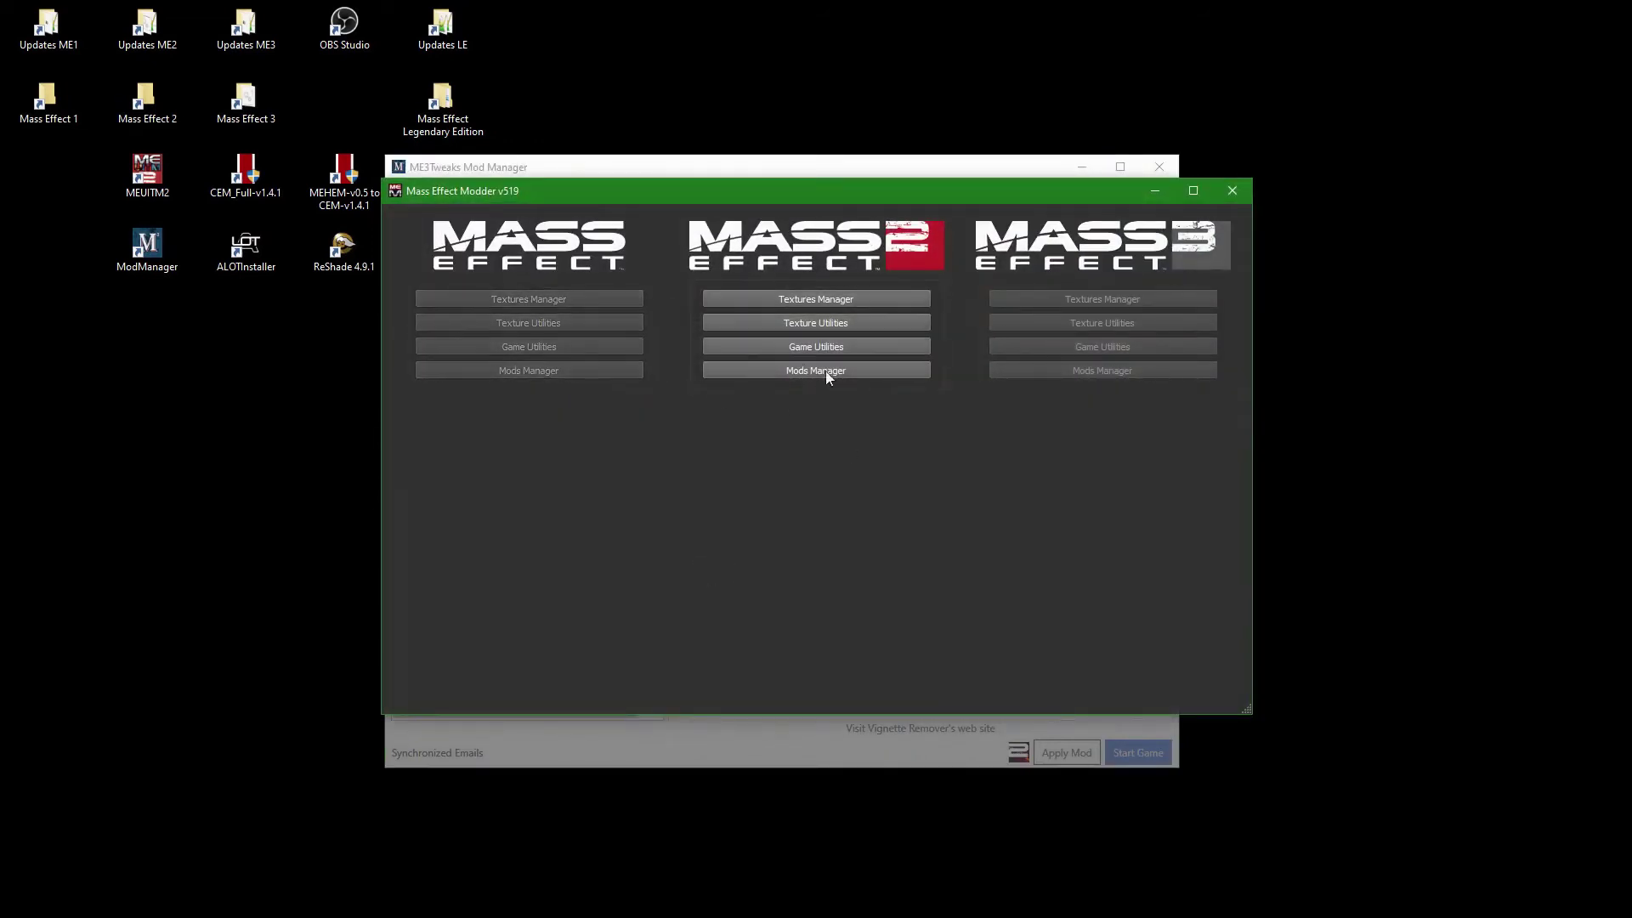
pyautogui.click(824, 374)
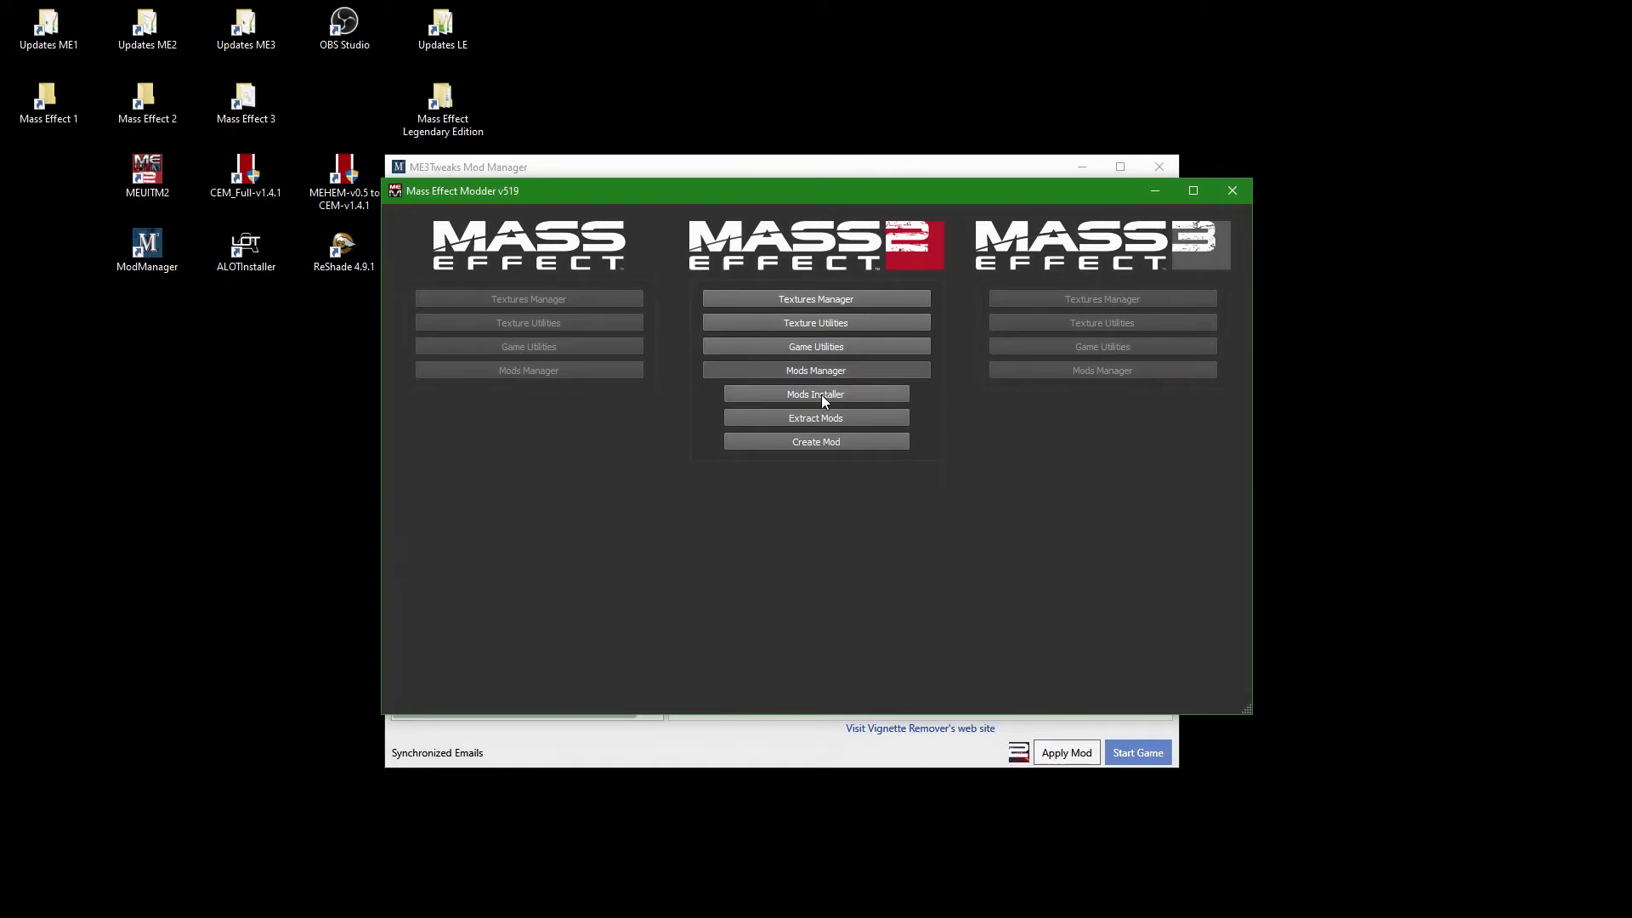
pyautogui.click(822, 394)
# Load LE2_ALOT_UPDATE_LE2_v1.4 through LE2_NorCrash from ModManager\MEMs and start installing all of them.
pyautogui.click(913, 391)
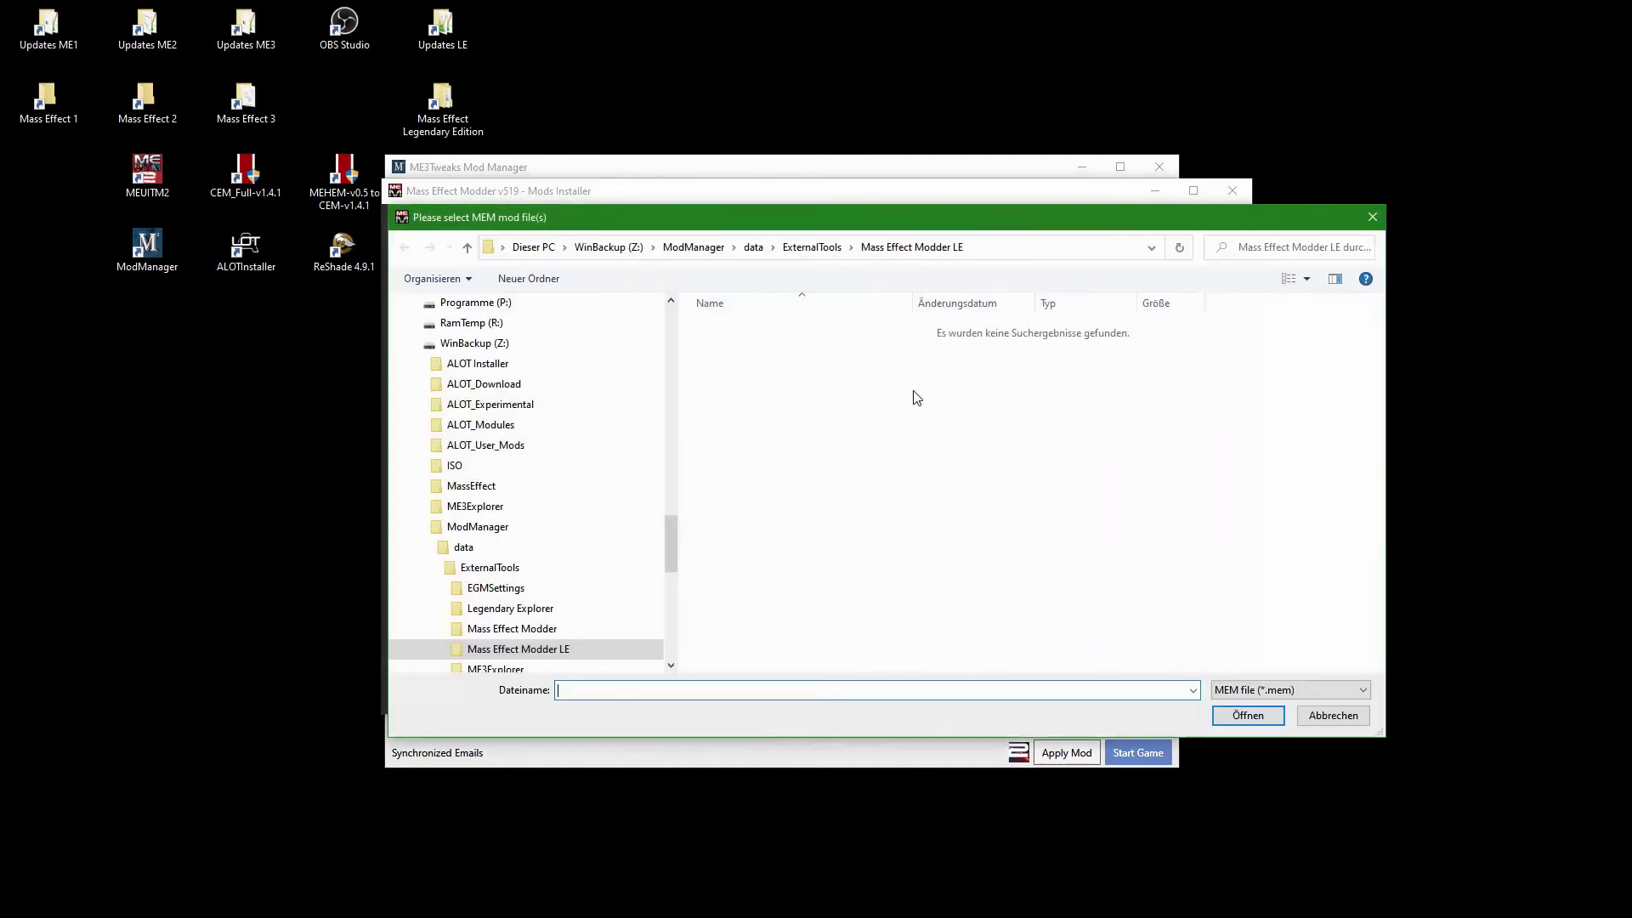
pyautogui.click(693, 247)
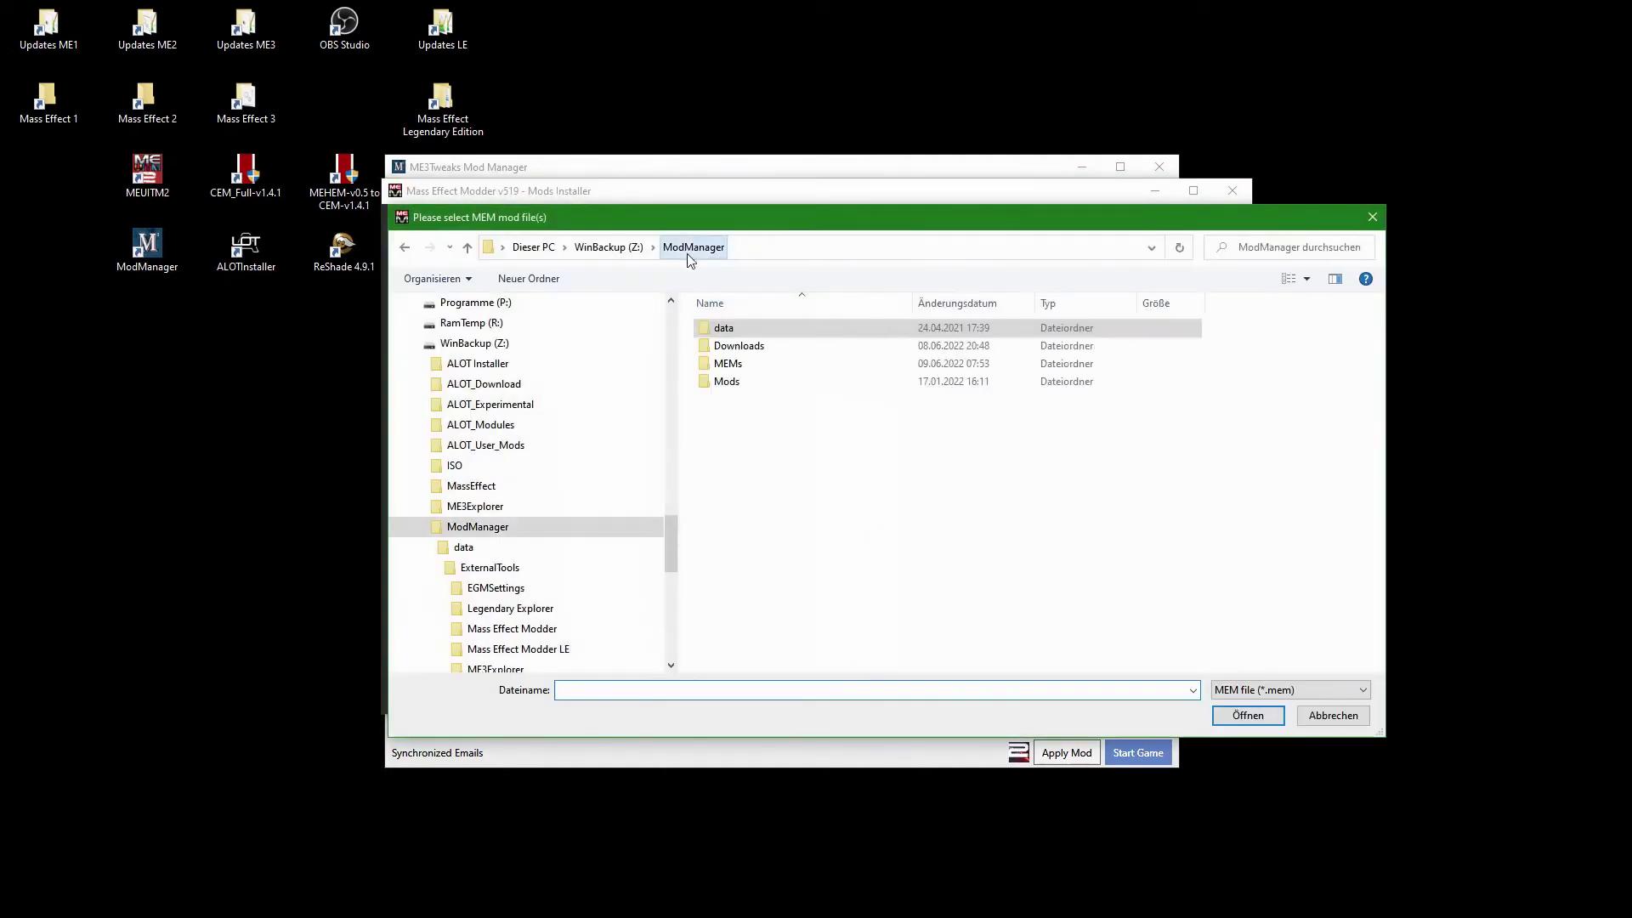
pyautogui.doubleClick(748, 366)
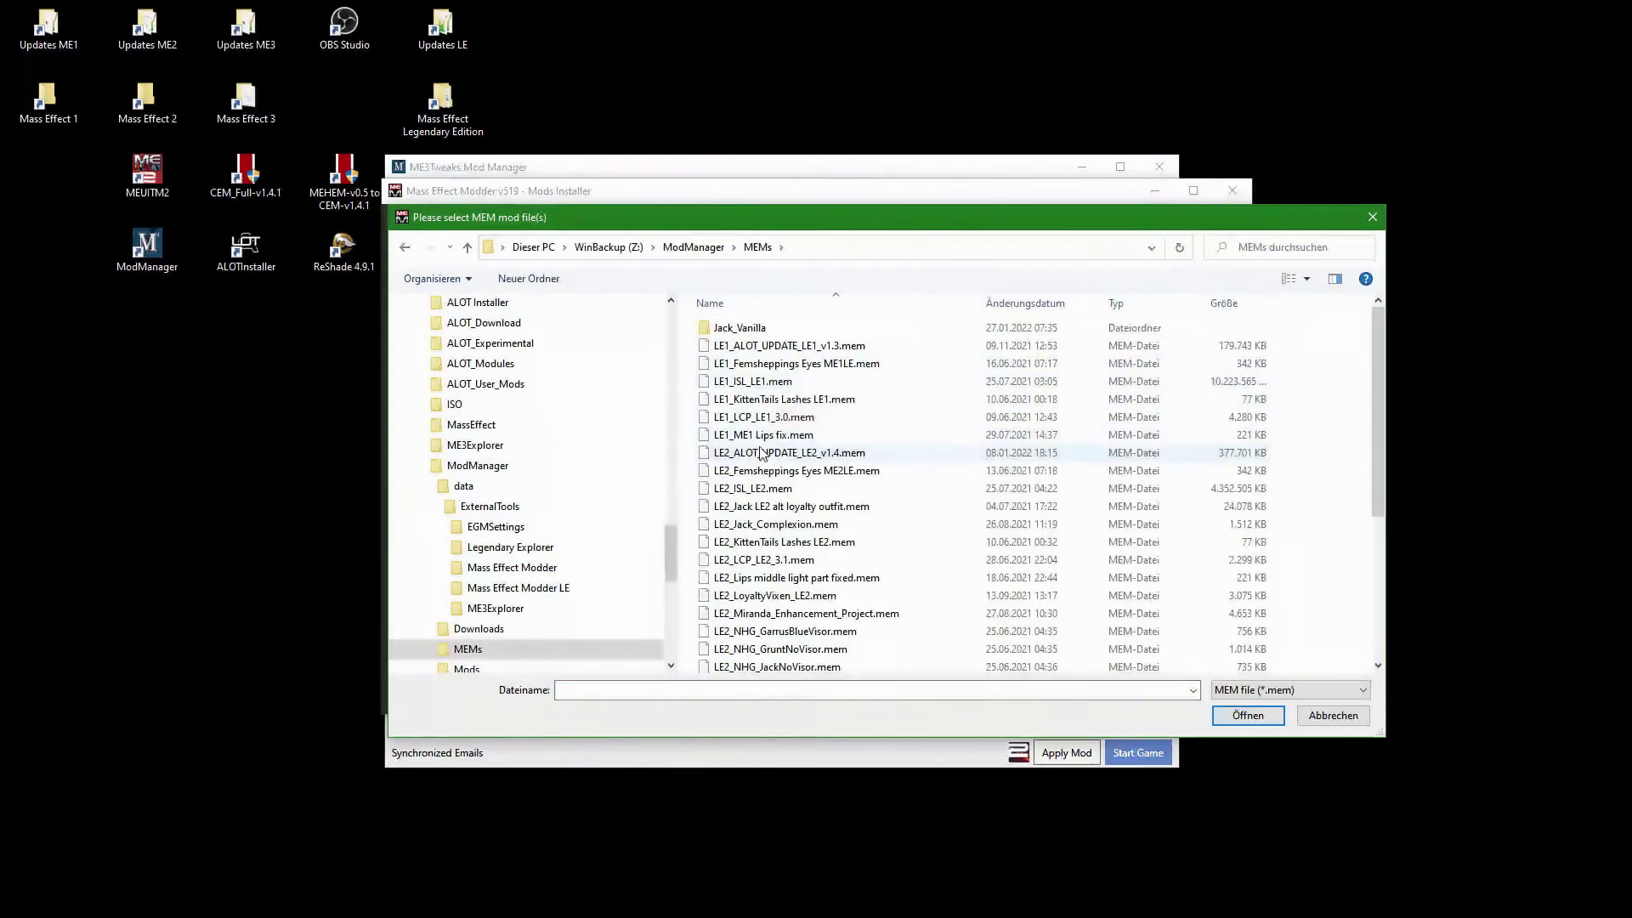
pyautogui.click(762, 453)
pyautogui.scroll(-3, 763, 468)
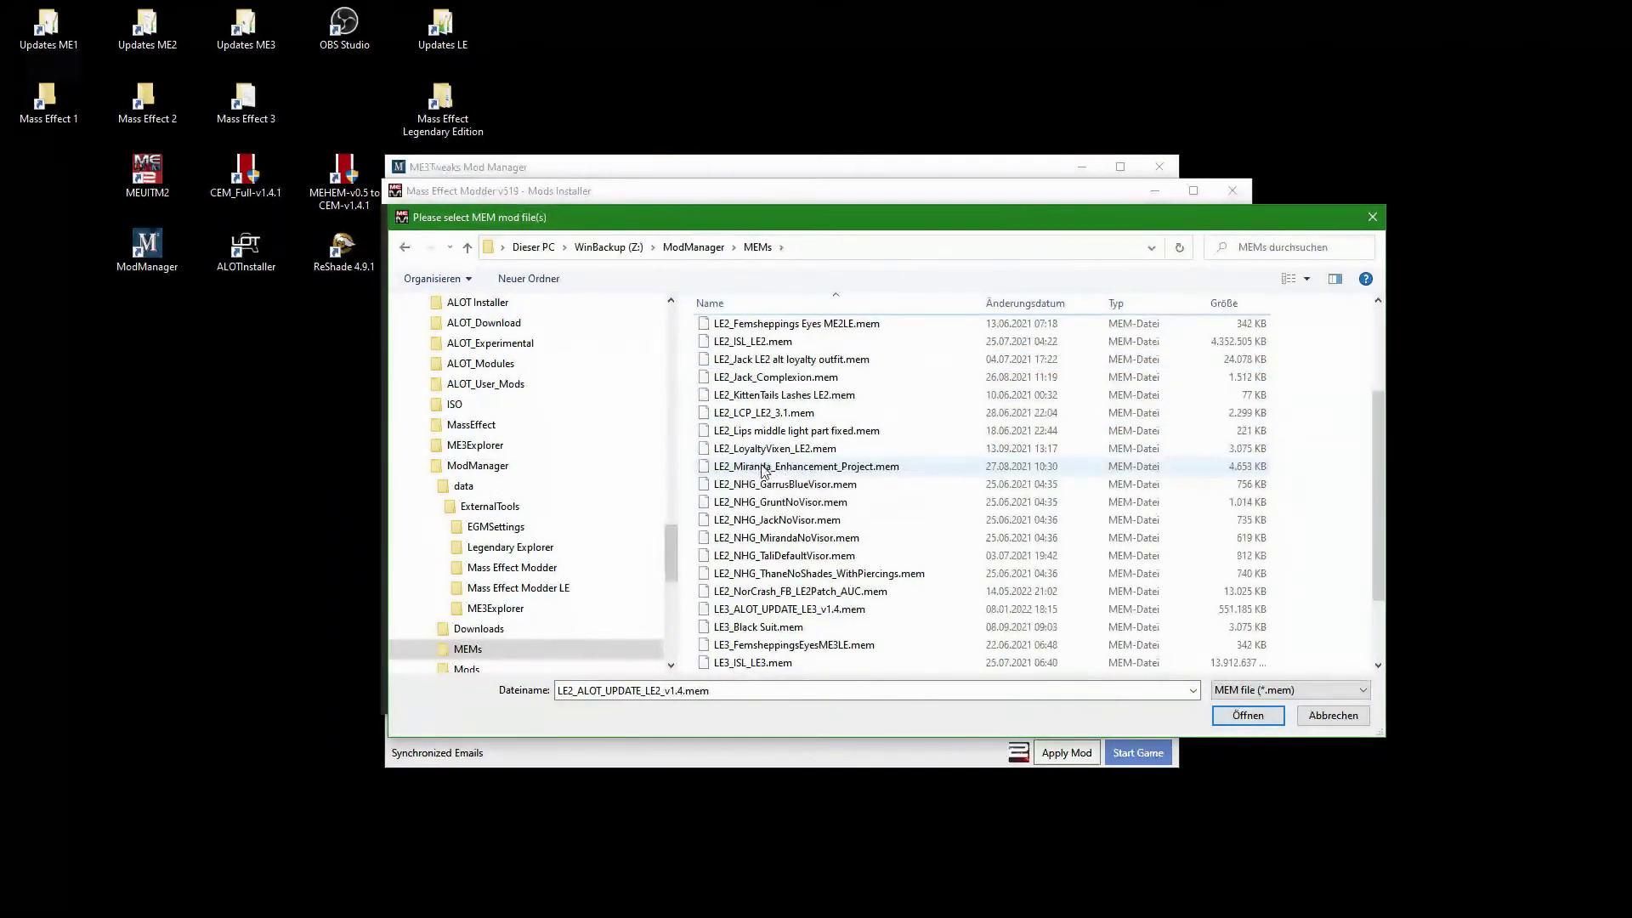
pyautogui.keyDown('shift'); pyautogui.click(775, 592); pyautogui.keyUp('shift')
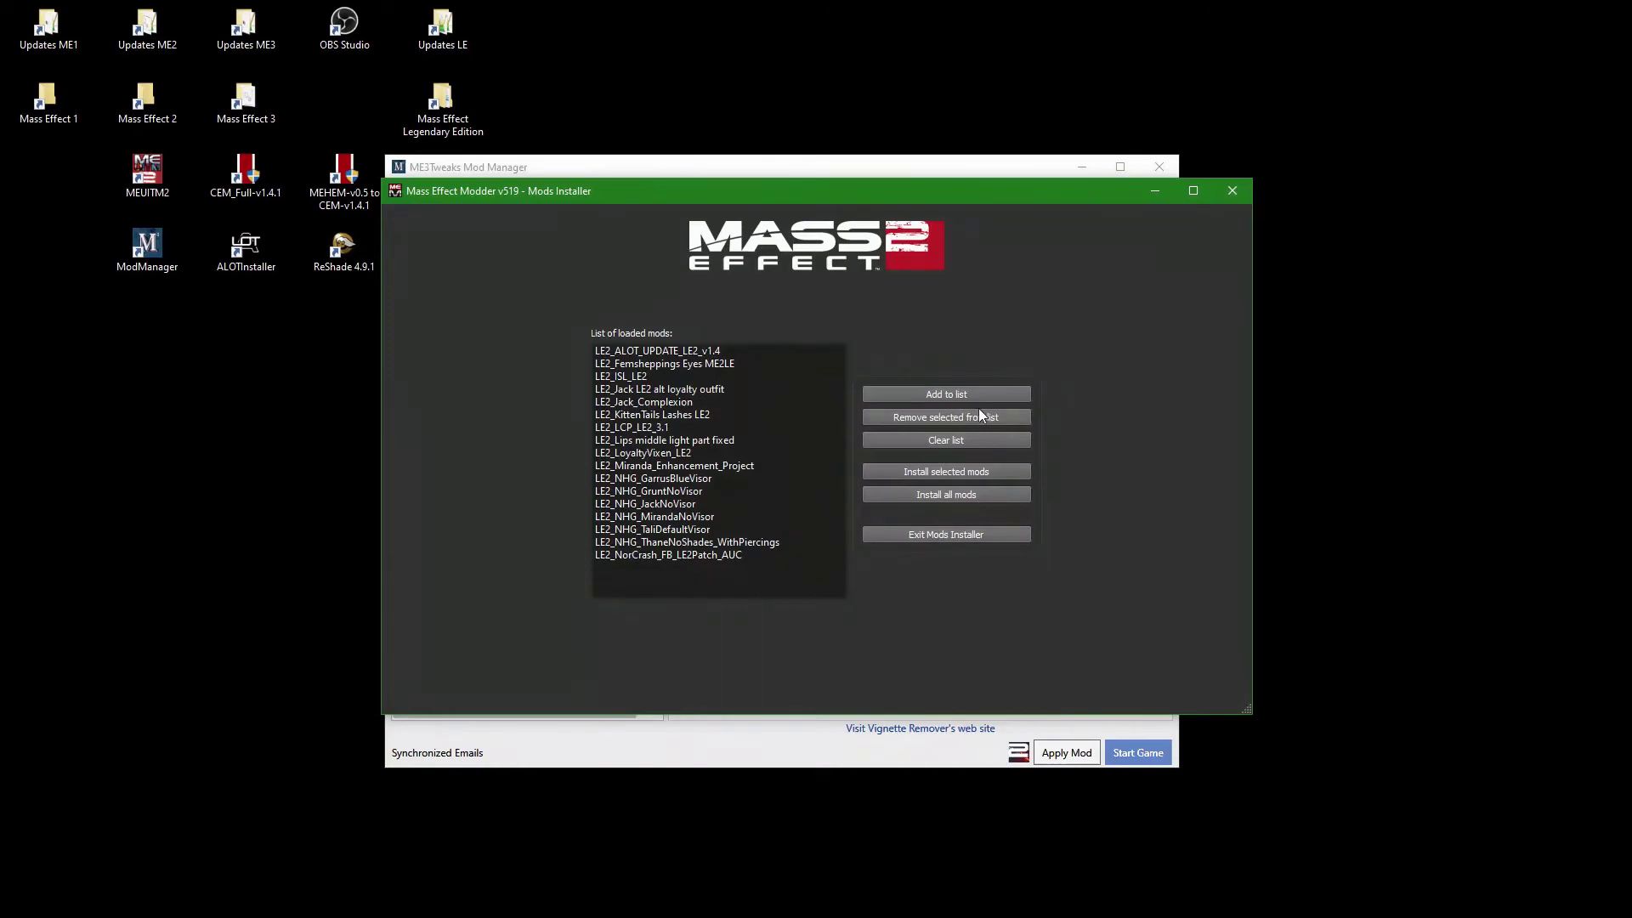
pyautogui.click(933, 496)
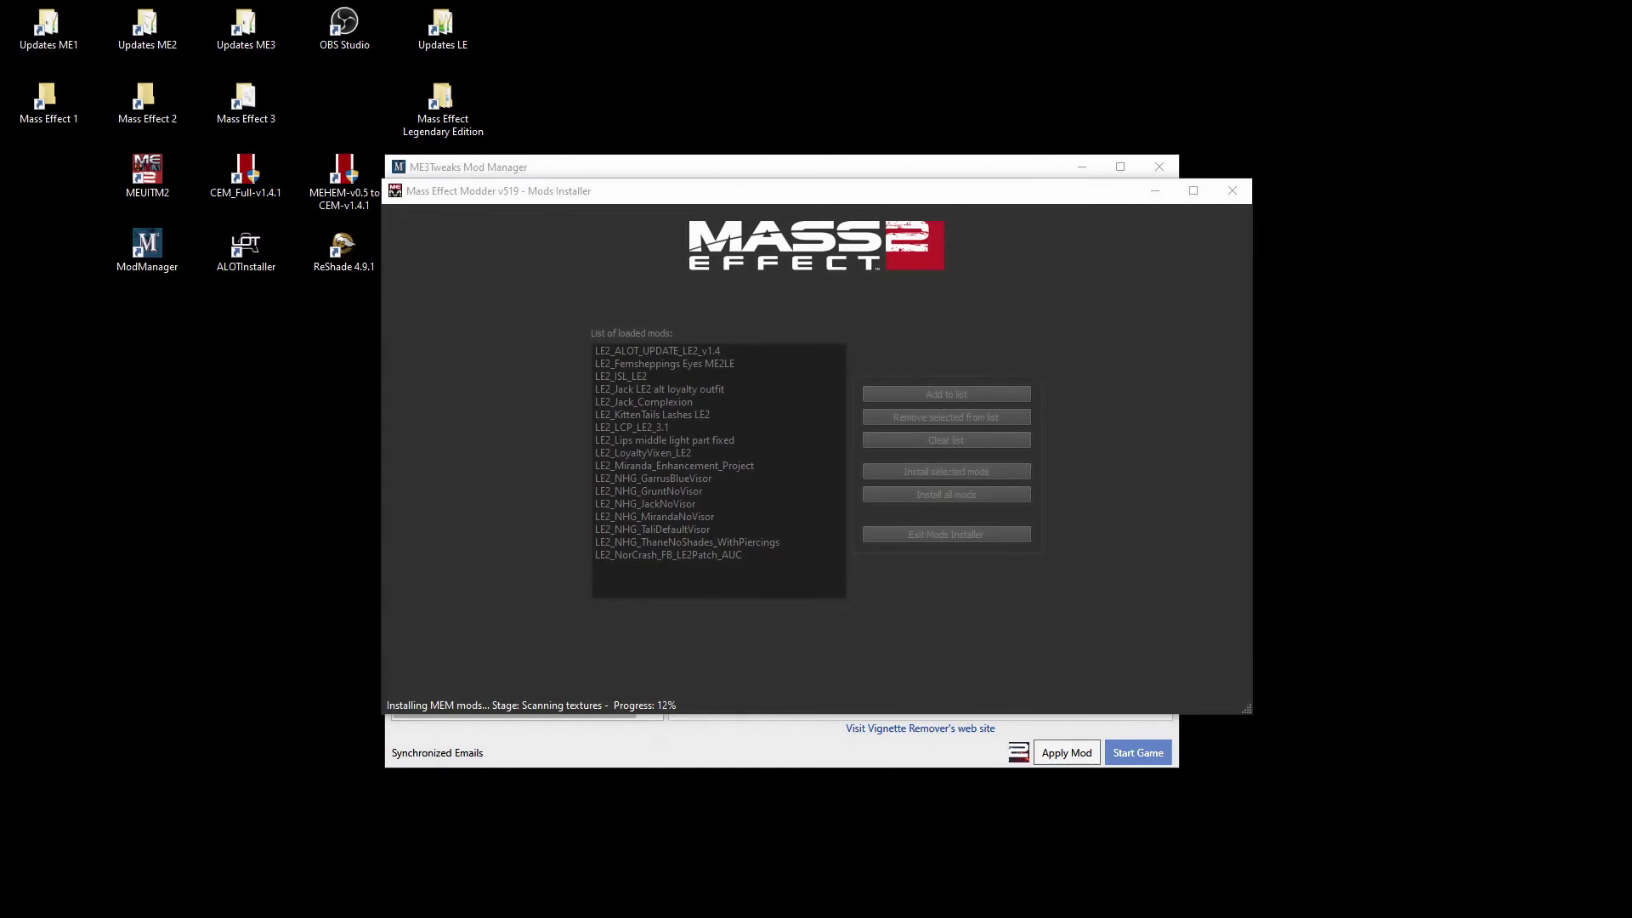
# Place the stopwatch bottom-left, move Mass Effect Modder up-right, and time the running MEM install.
pyautogui.moveTo(927, 241)
pyautogui.mouseDown()
pyautogui.moveTo(336, 506)
pyautogui.moveTo(326, 494)
pyautogui.mouseUp()
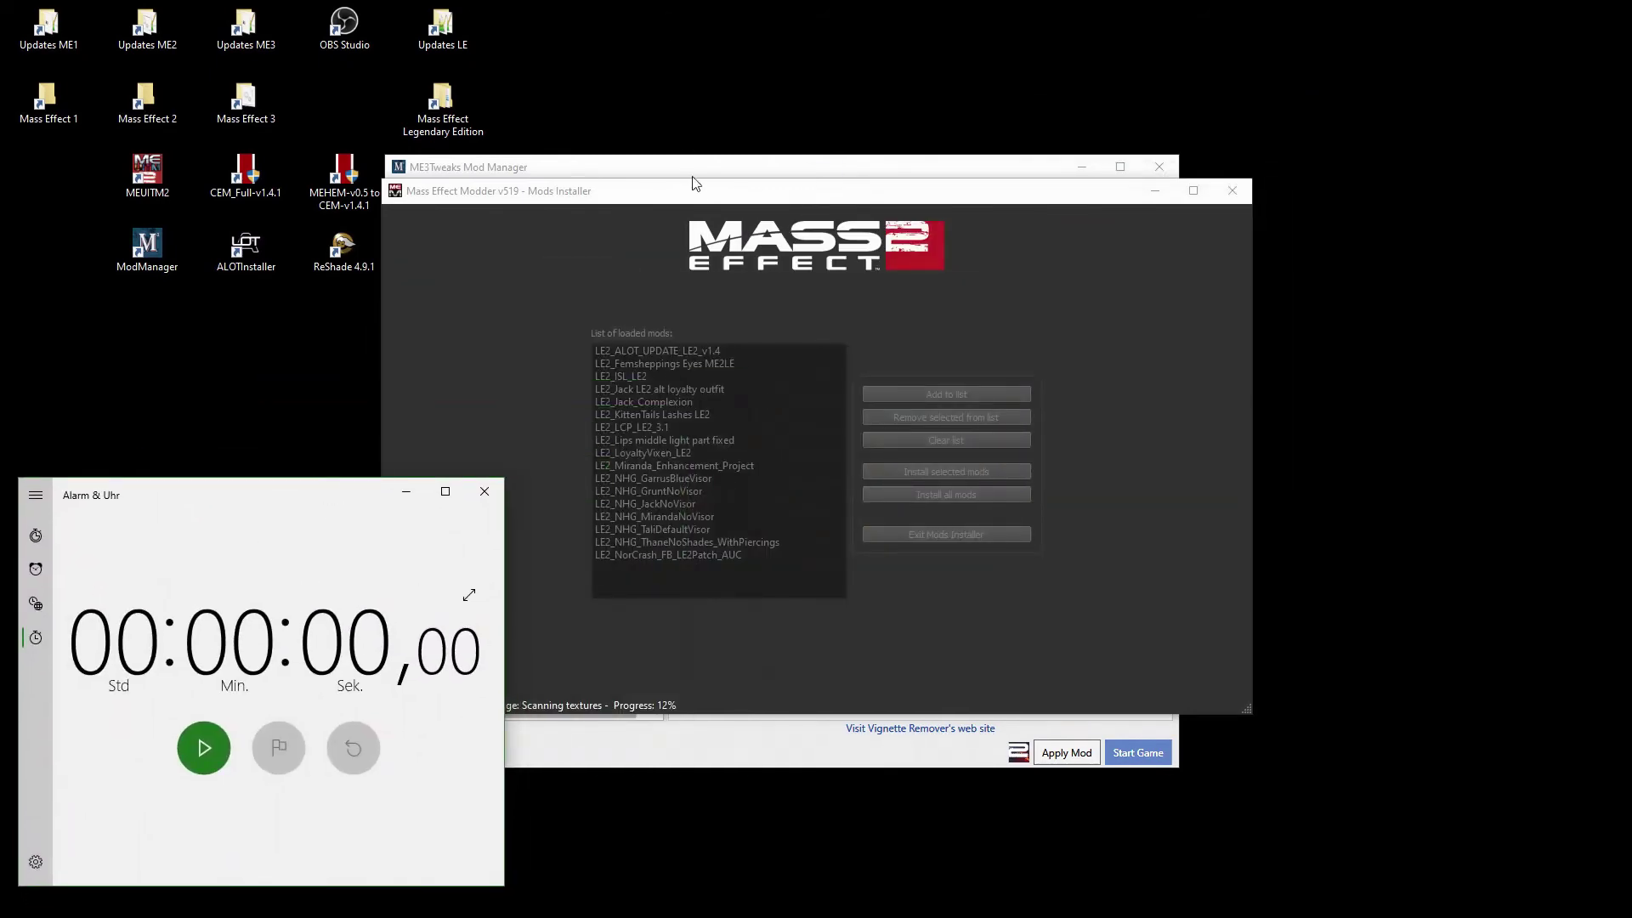
pyautogui.click(713, 197)
pyautogui.moveTo(713, 195)
pyautogui.mouseDown()
pyautogui.moveTo(908, 182)
pyautogui.moveTo(846, 142)
pyautogui.mouseUp()
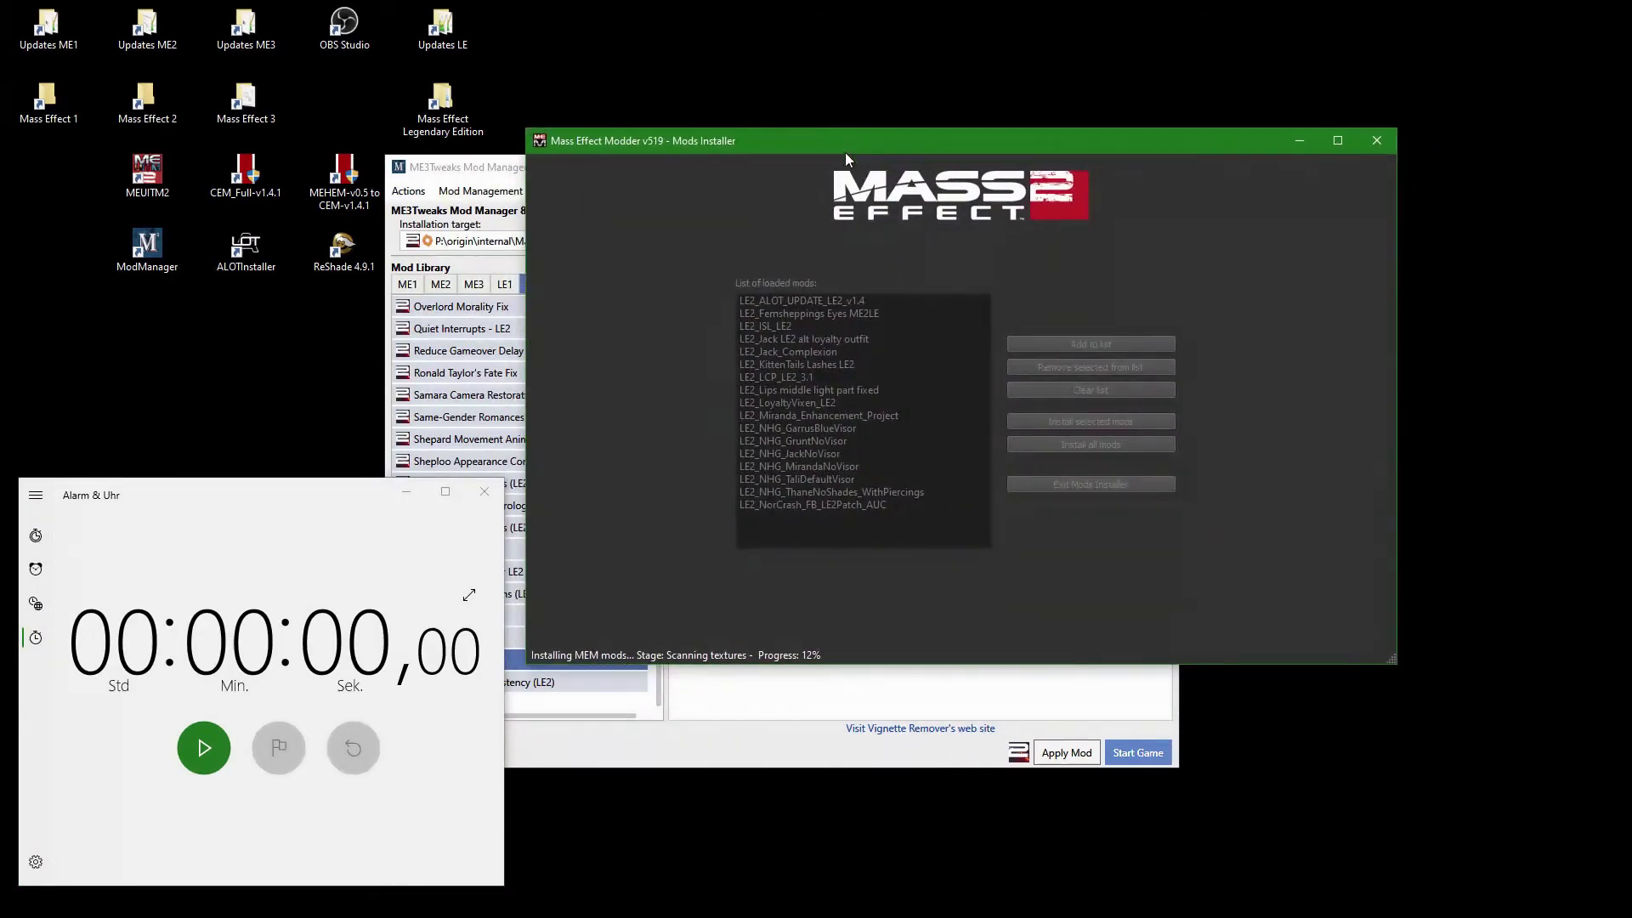
pyautogui.click(209, 749)
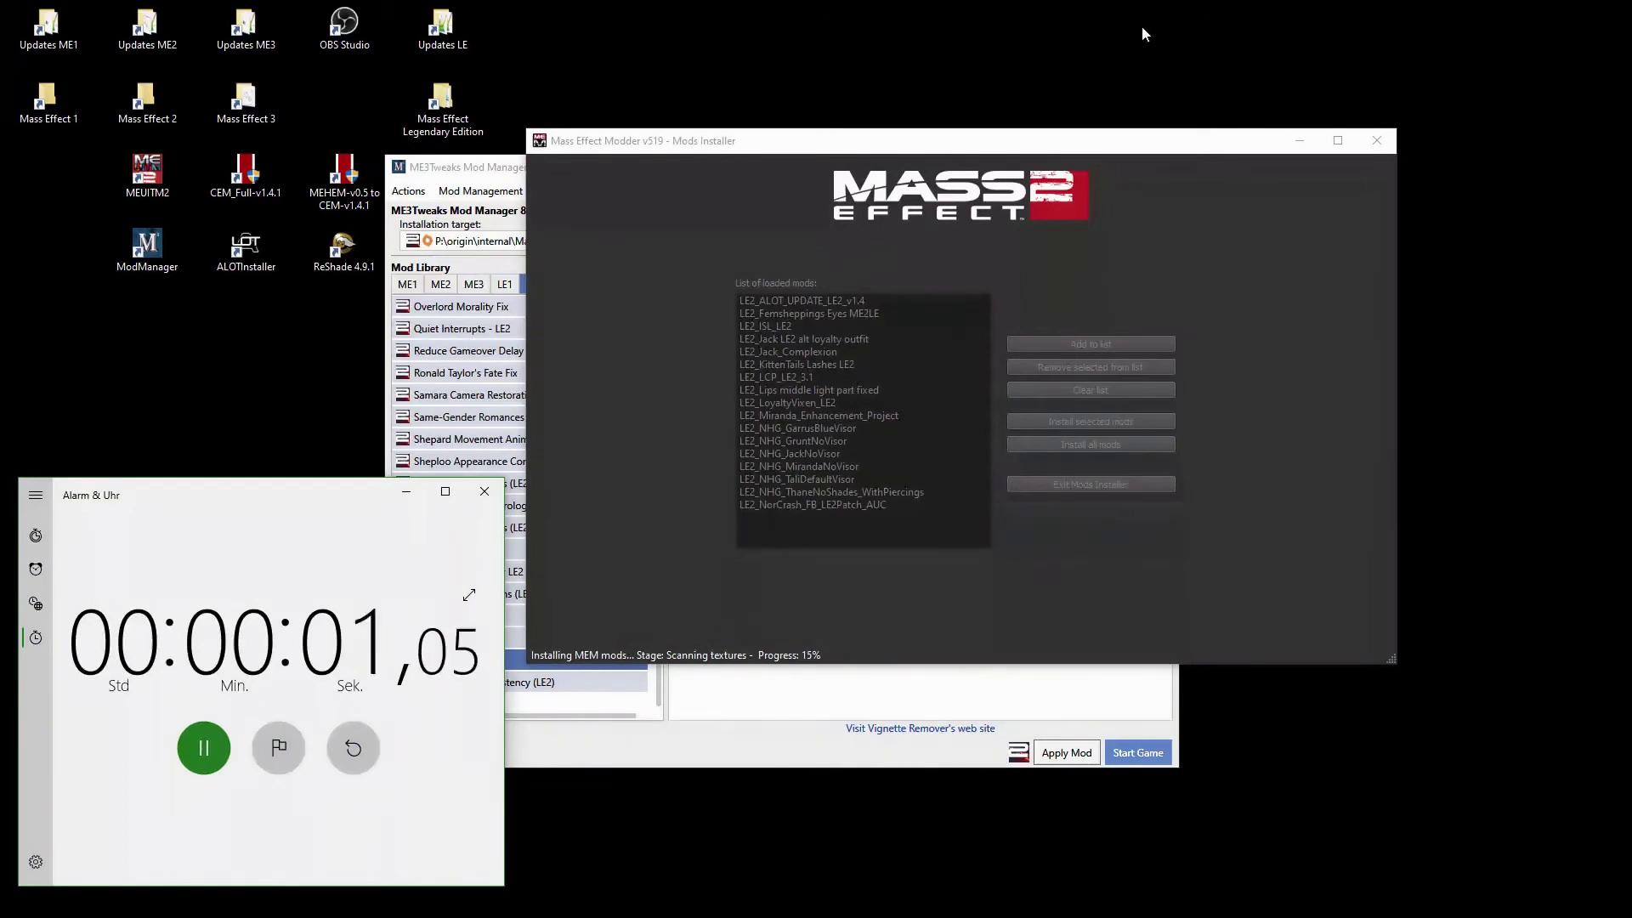
pyautogui.click(1100, 137)
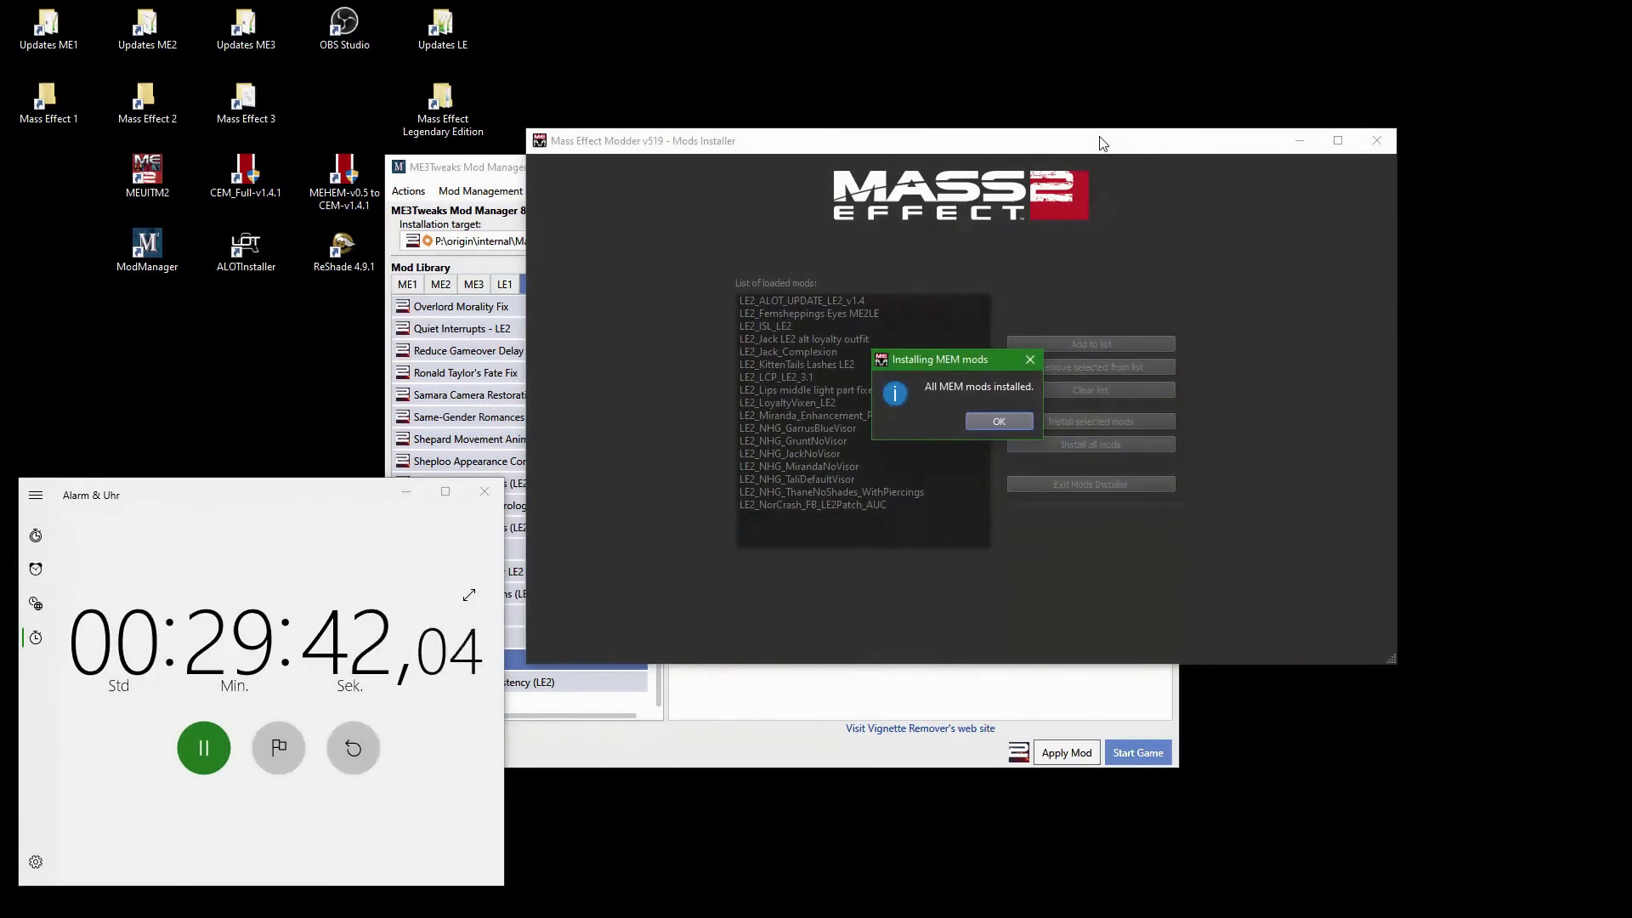
# Acknowledge the 'All MEM mods installed' message and close Mass Effect Modder.
pyautogui.click(1013, 423)
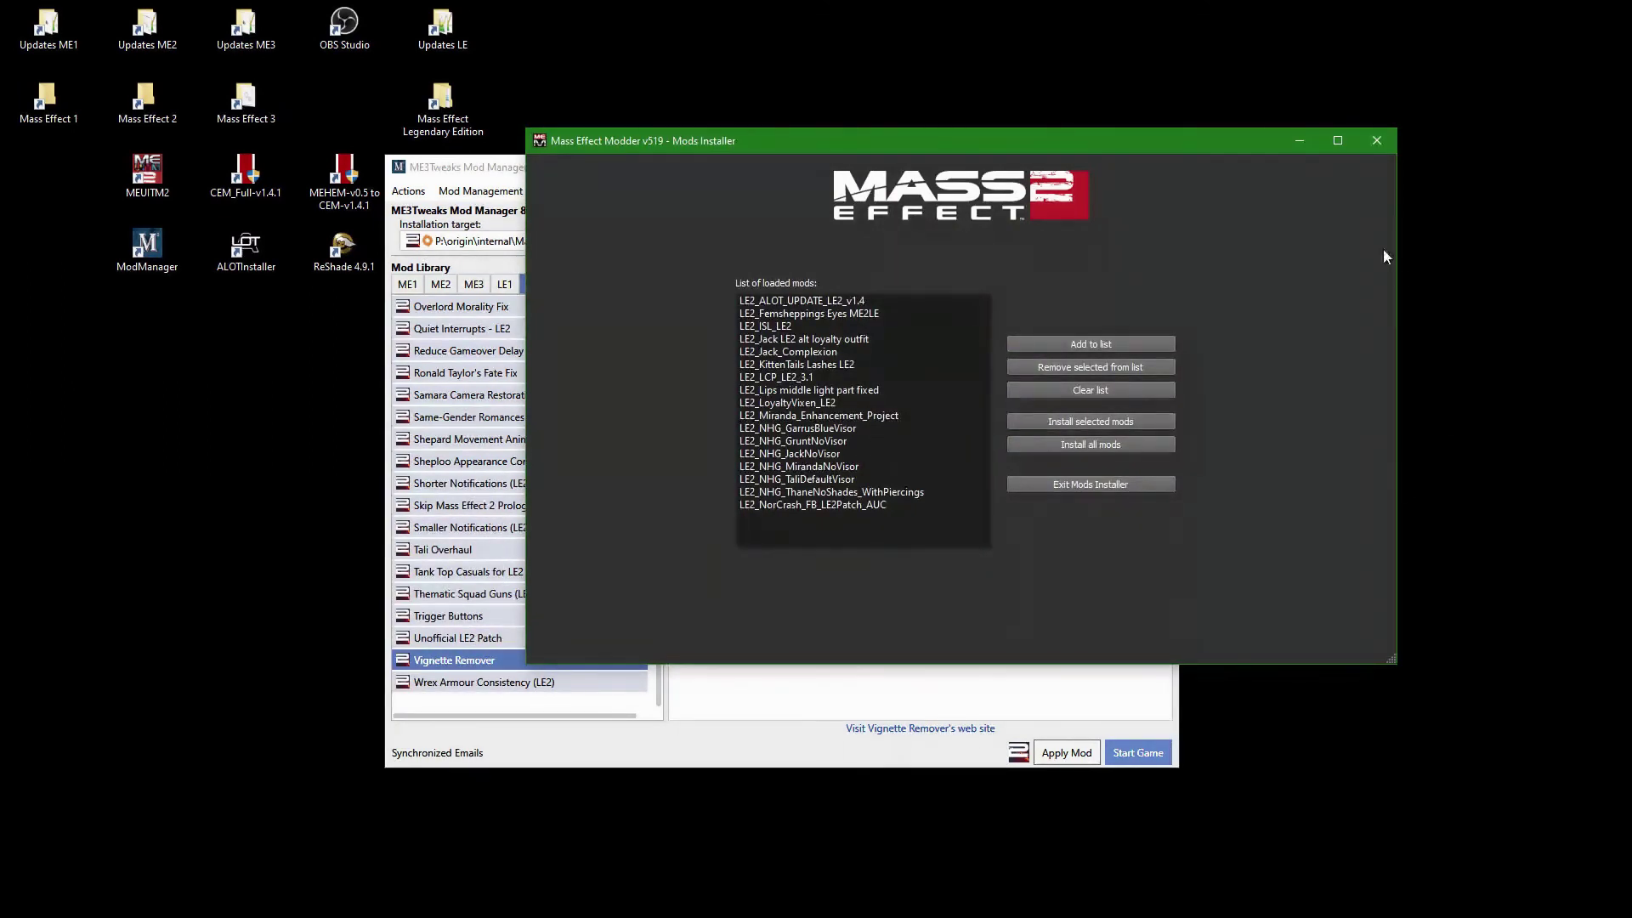
pyautogui.click(1376, 148)
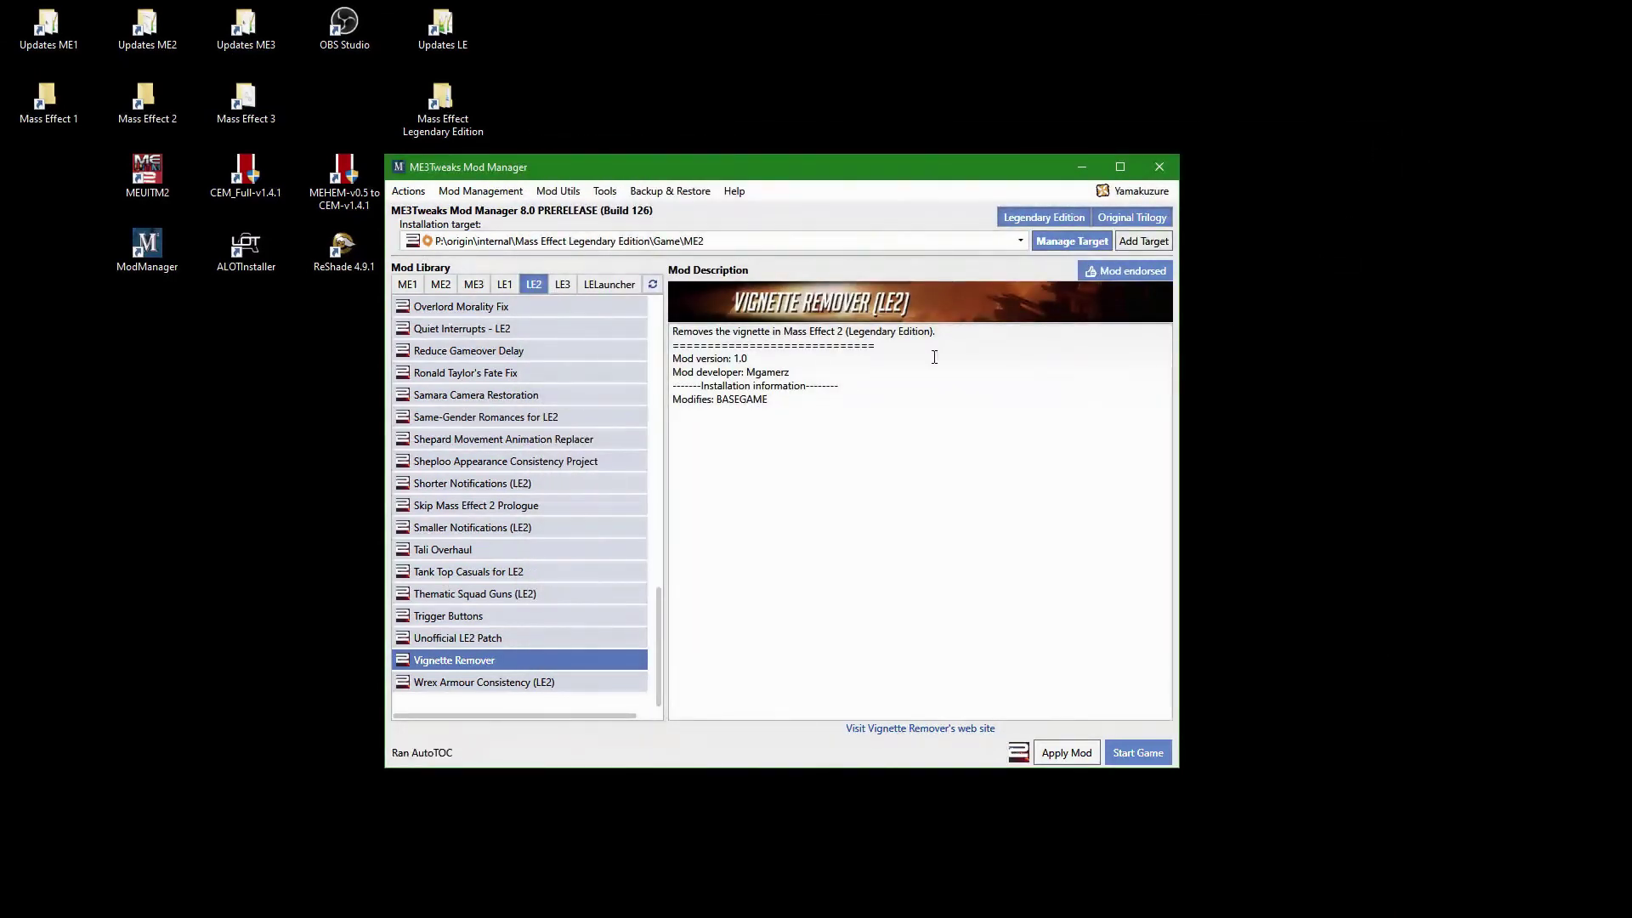